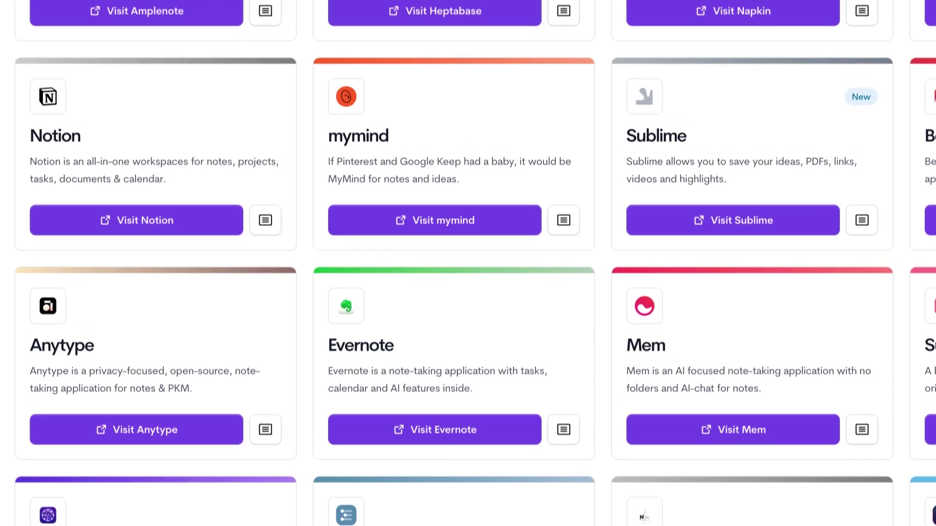
scroll(468, 264, "up", 2)
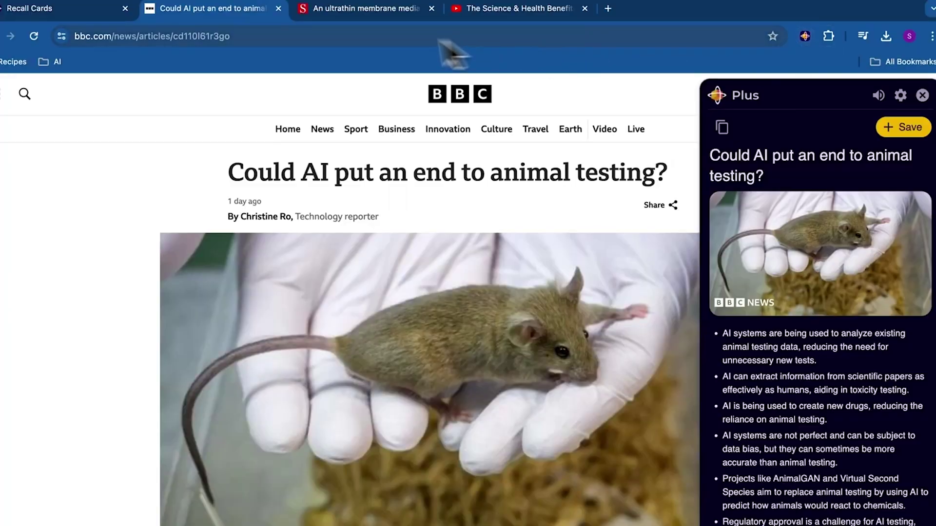
- Show Recall summaries for the kidney-chip research PDF and the heat exposure podcast video
left_click(429, 11)
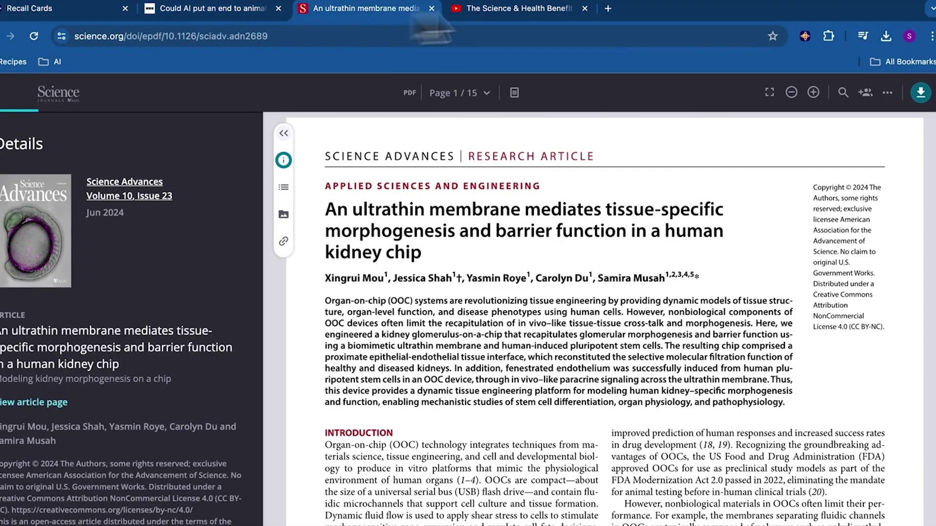
left_click(813, 43)
left_click(517, 15)
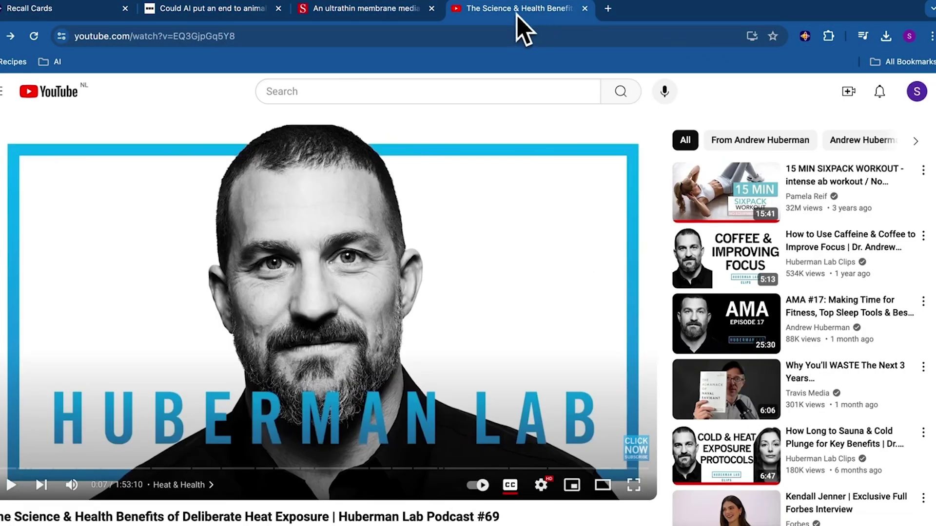
left_click(804, 42)
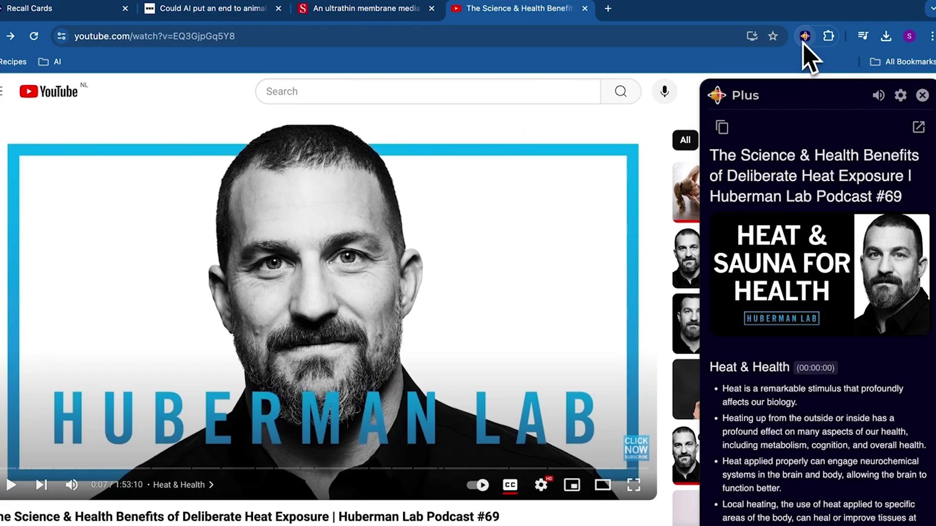
- Open the video's card in its own tab as a graph, expanding the Heat shock protein and exercise episode nodes
left_click(918, 128)
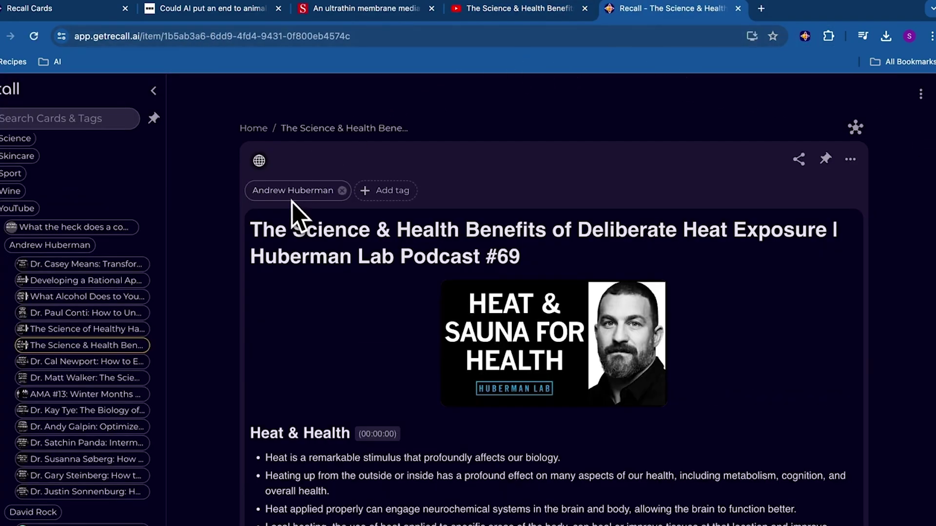
left_click(855, 129)
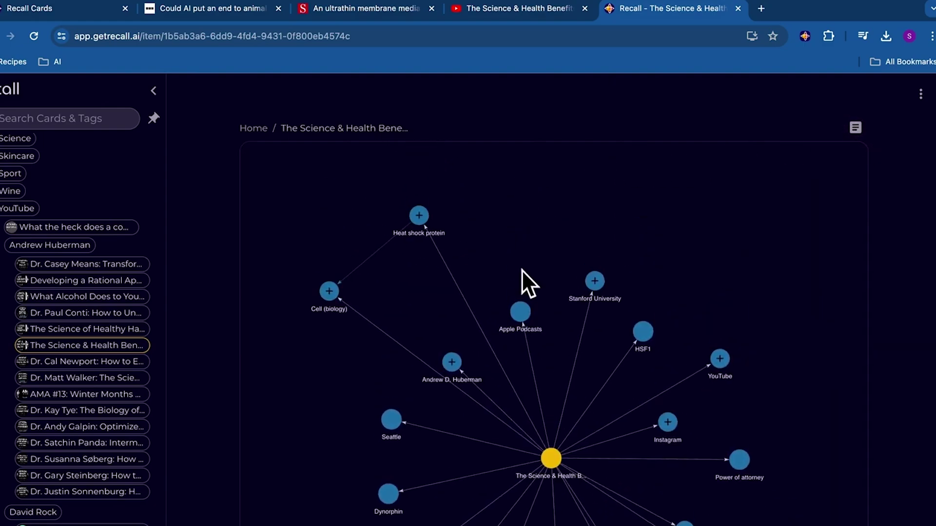
left_click(436, 230)
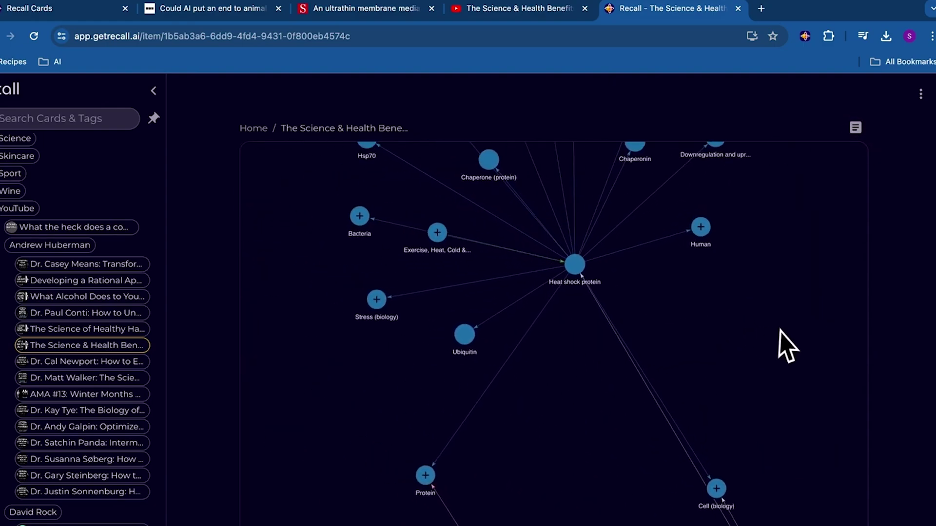
left_click(437, 232)
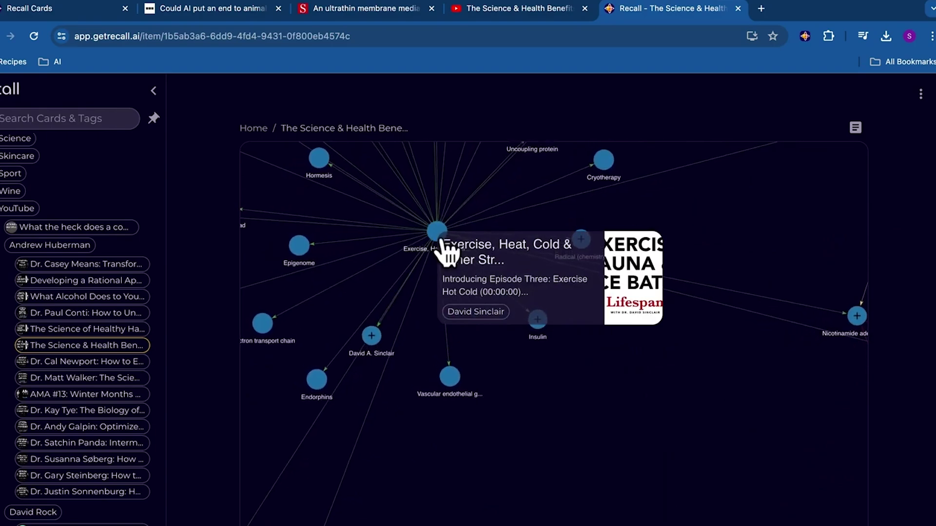
left_click(457, 257)
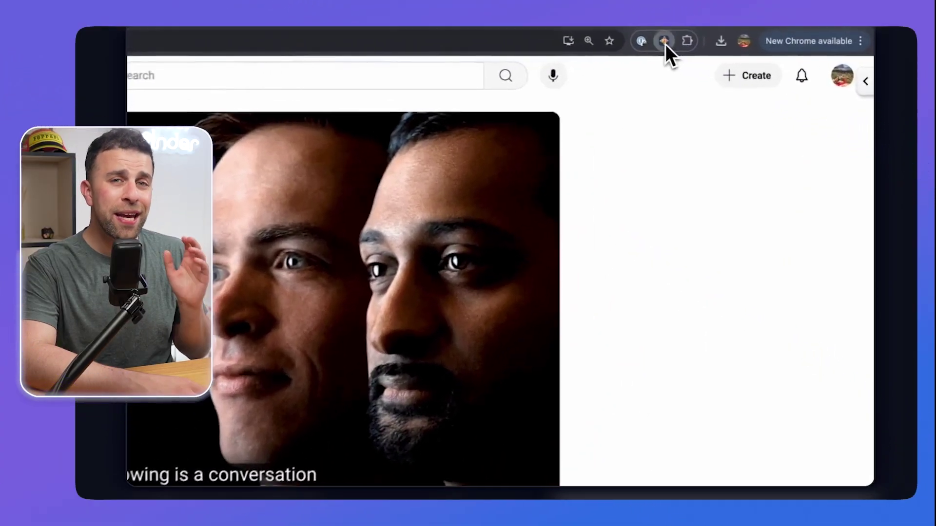
- Show and scroll Recall summaries for the podcast video, TechCrunch article and longevity PDF
left_click(661, 44)
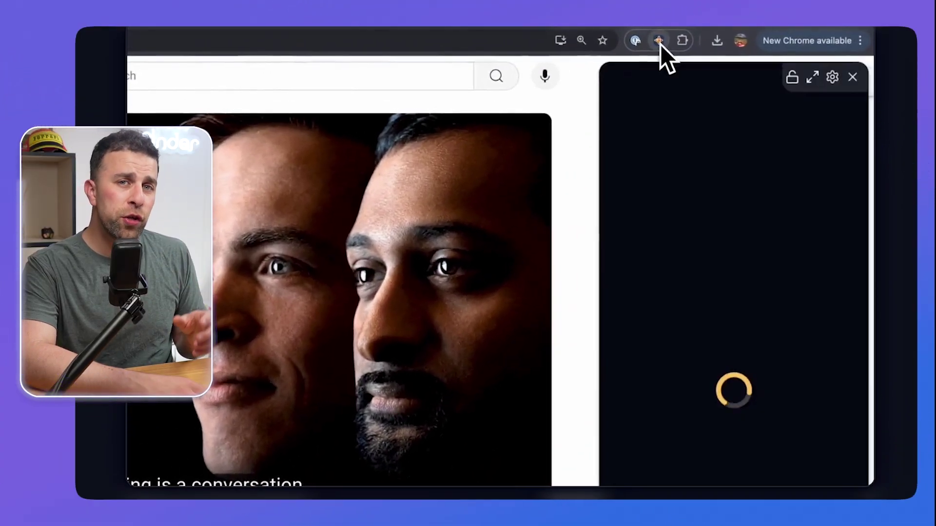
scroll(862, 327, "down", 10)
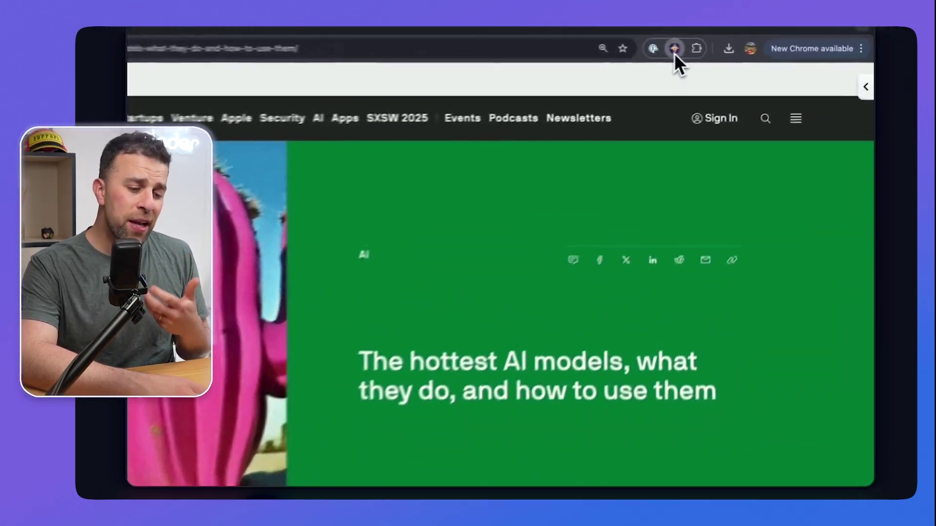
left_click(659, 52)
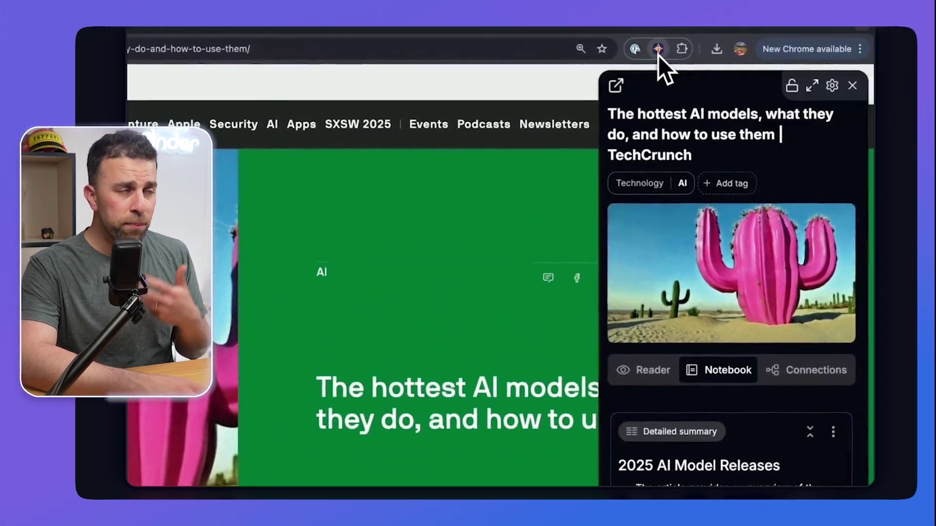
scroll(865, 363, "down", 3)
scroll(865, 364, "down", 8)
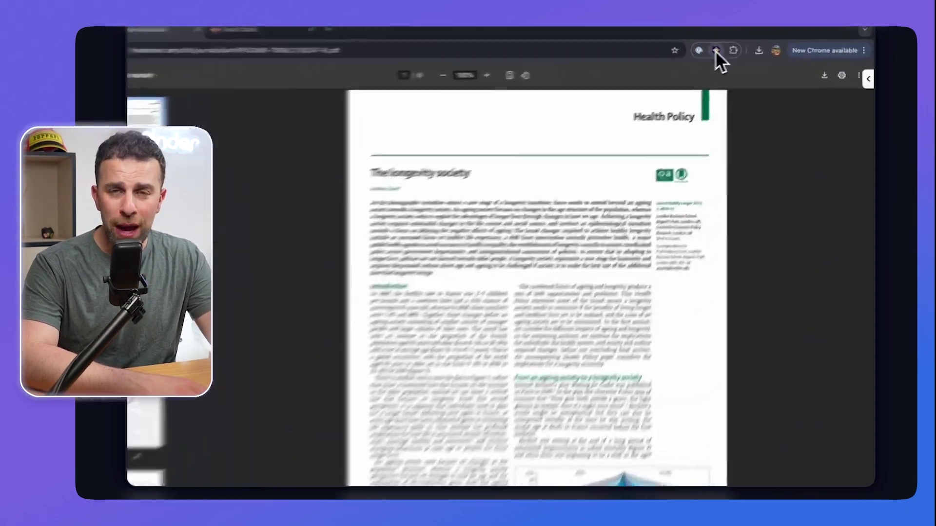
left_click(718, 48)
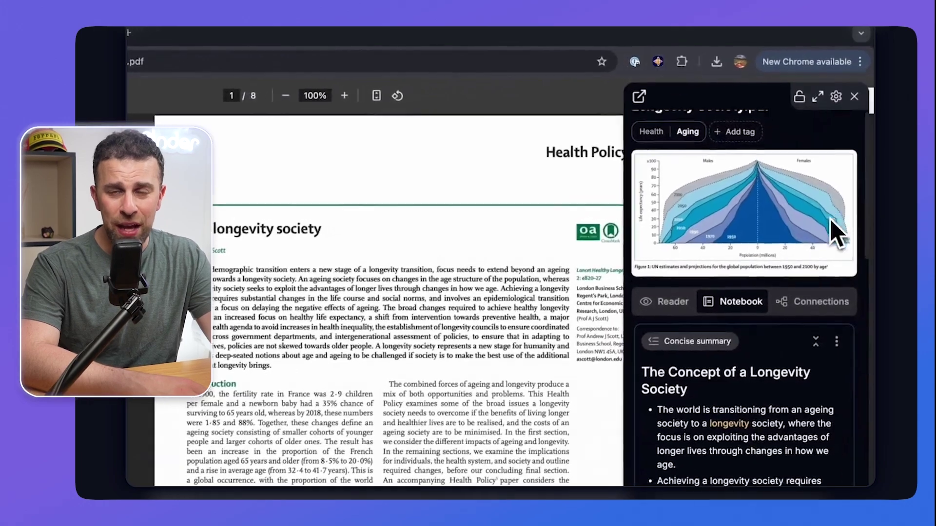
scroll(834, 224, "down", 2)
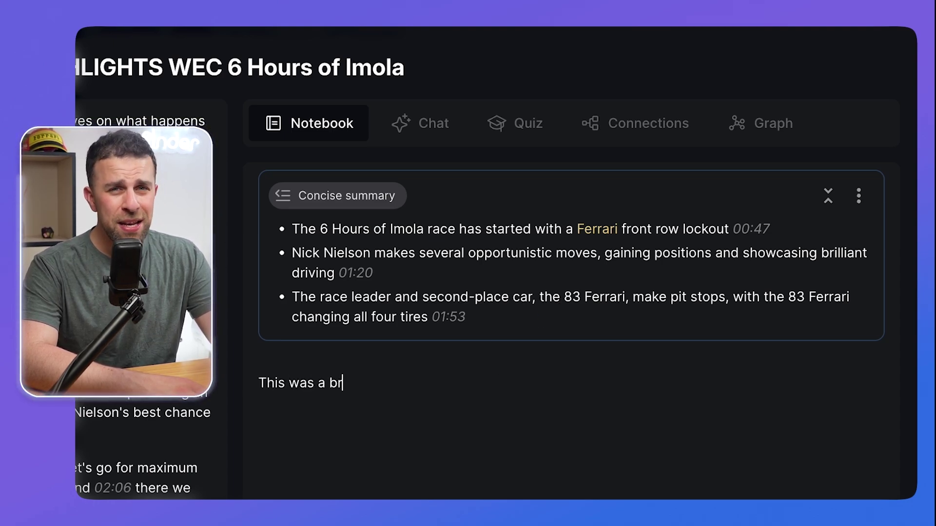
- Finish the note with 'brilliant win from Ferrari', then link the Antonio card and add 'did super well!'
type("nt win from Ferr")
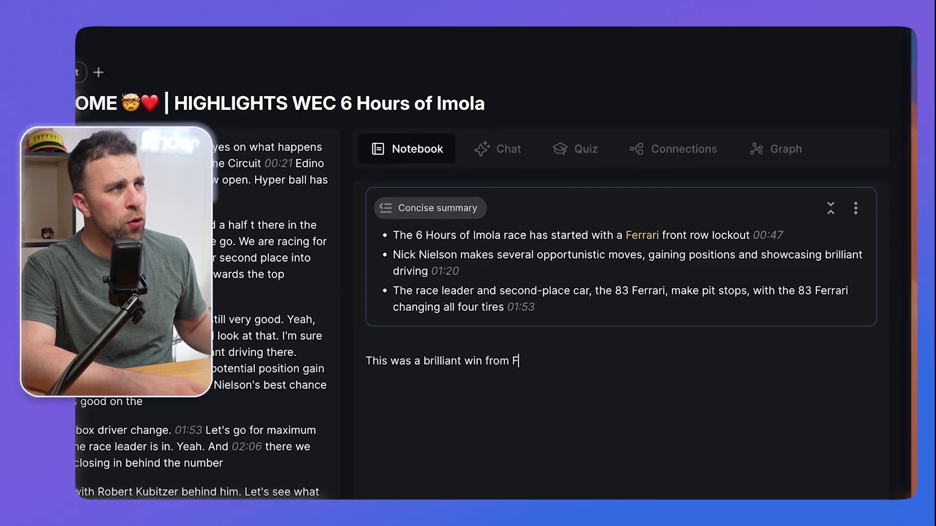
type("ari")
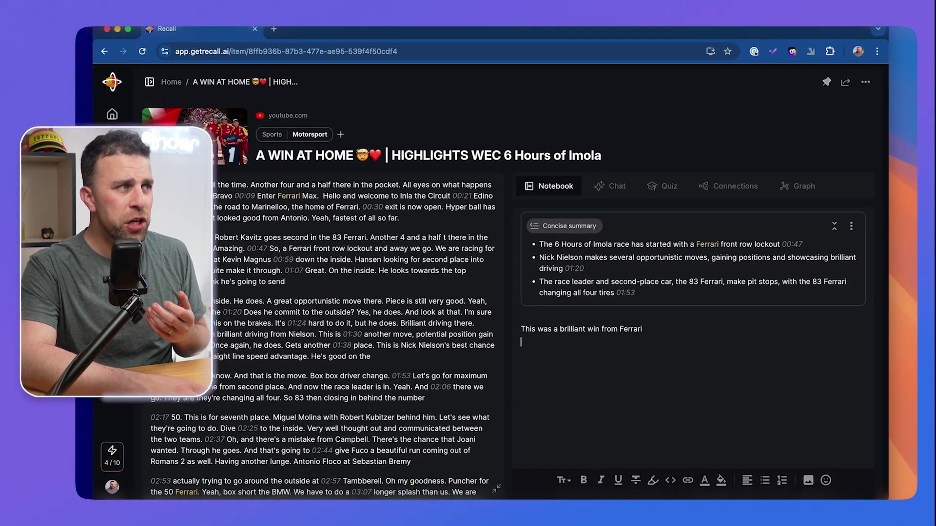
key("Return")
type("/s")
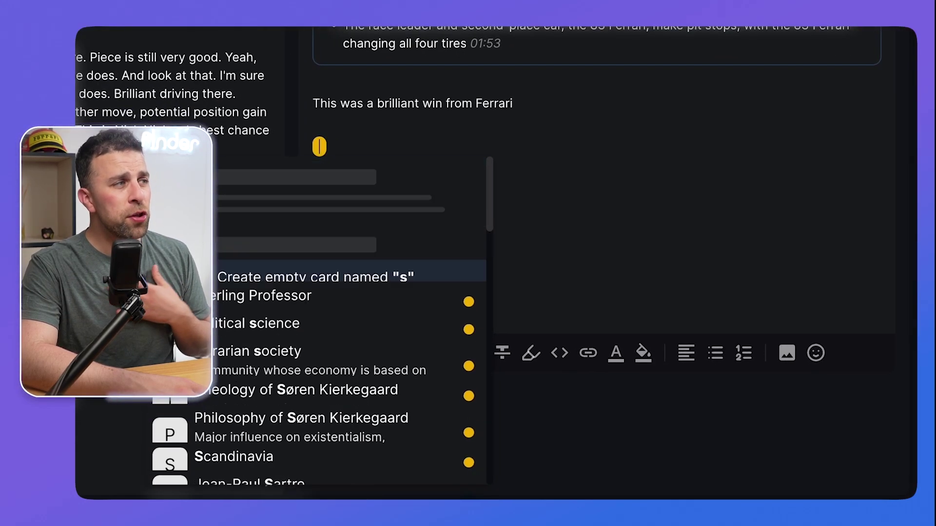
key("BackSpace")
type("antion")
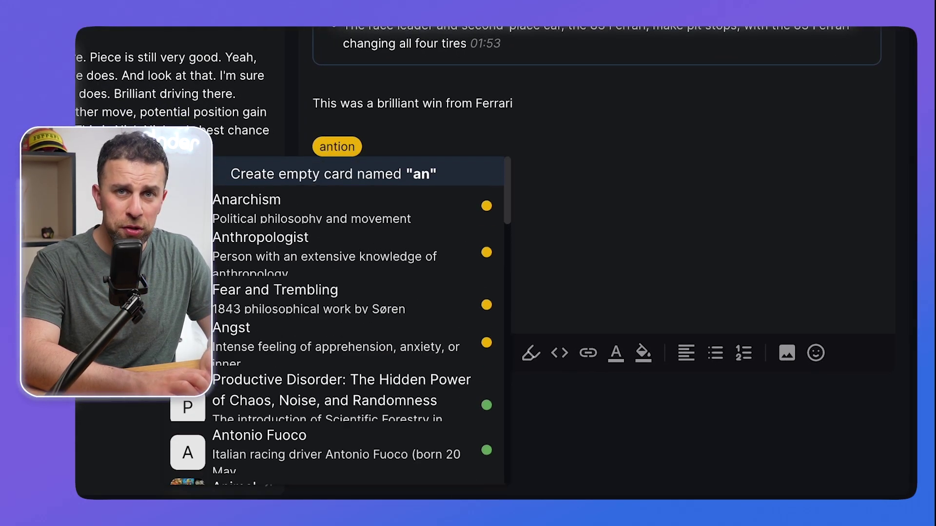
key("BackSpace")
key("BackSpace")
key("BackSpace")
type("on")
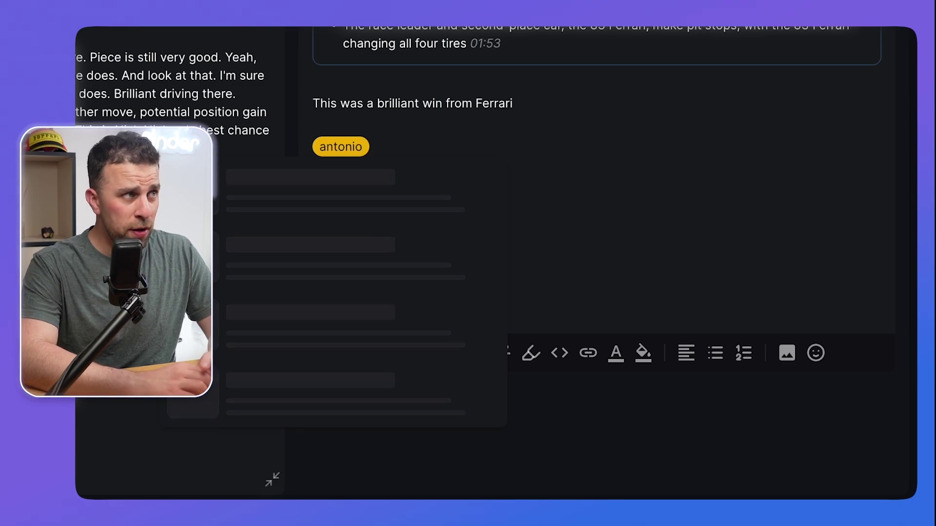
key("Escape")
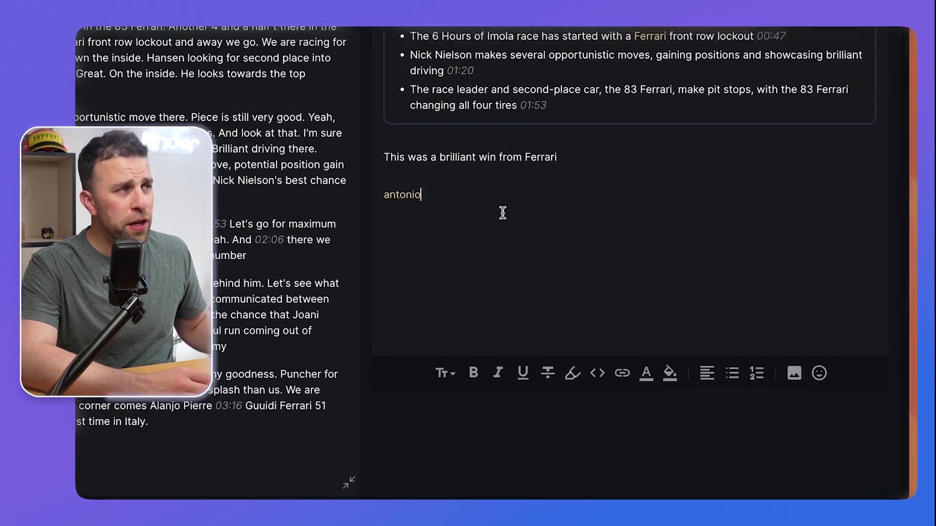
type("did super wel")
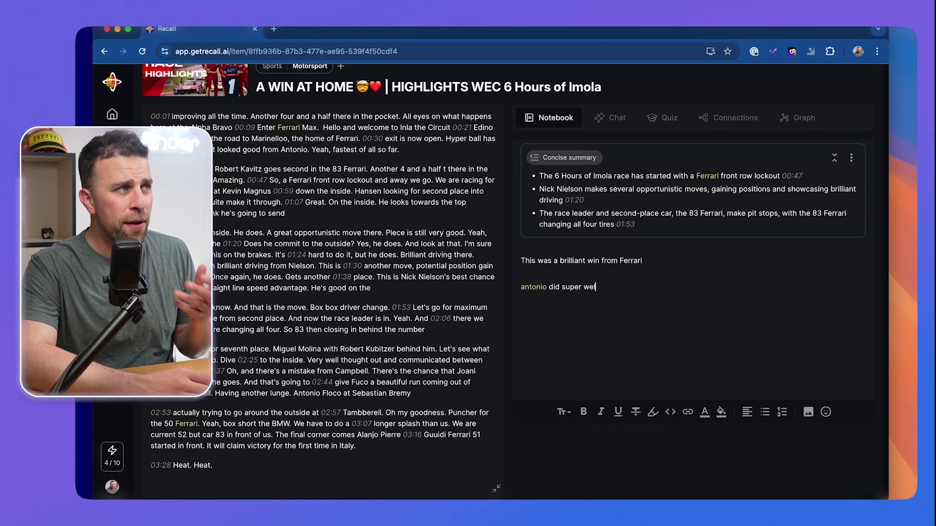
type("l!")
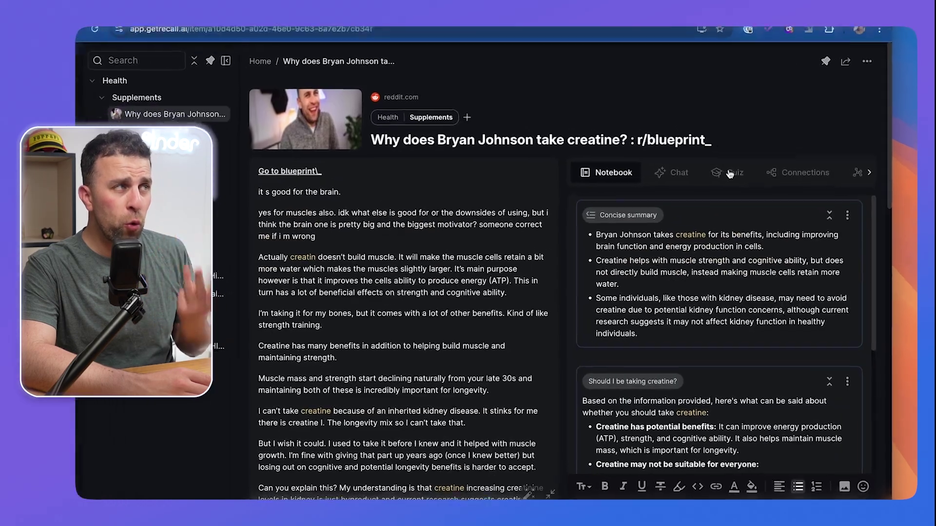
- Generate and review quiz questions for the creatine card
left_click(725, 173)
left_click(618, 321)
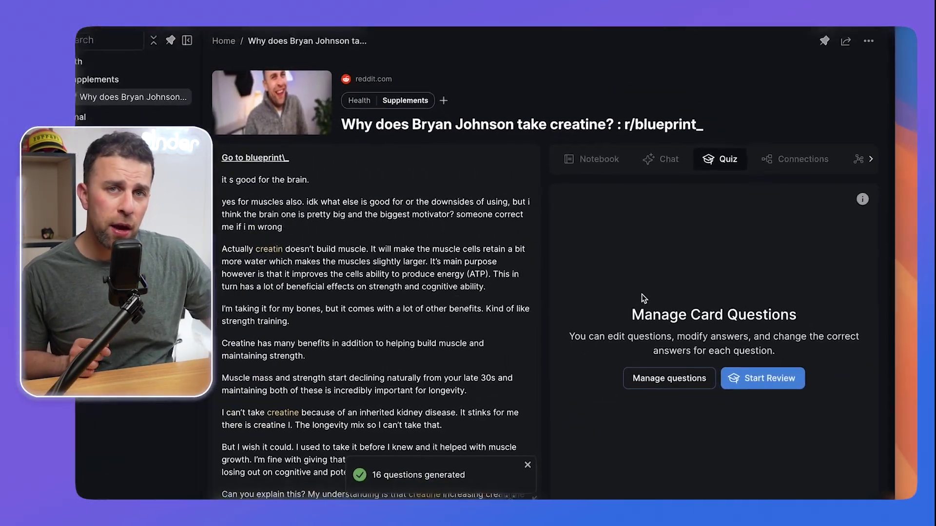
left_click(669, 378)
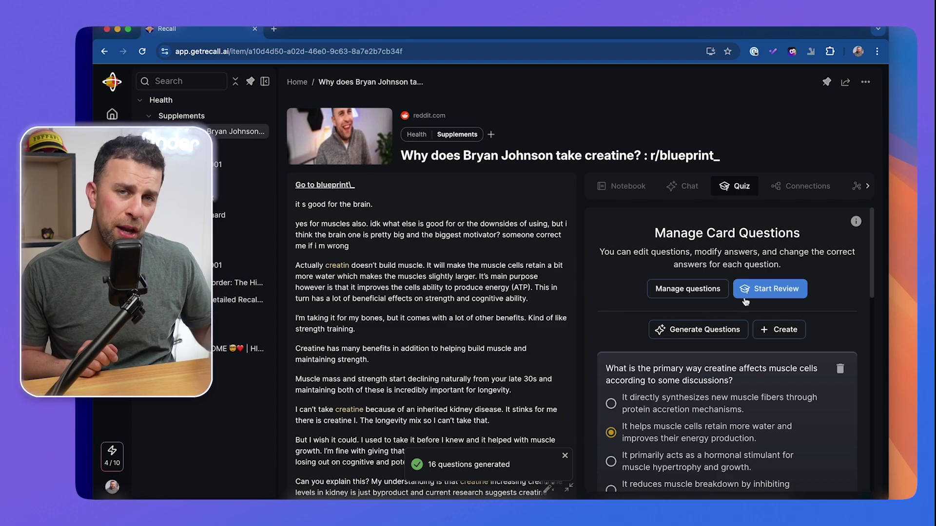
left_click(760, 298)
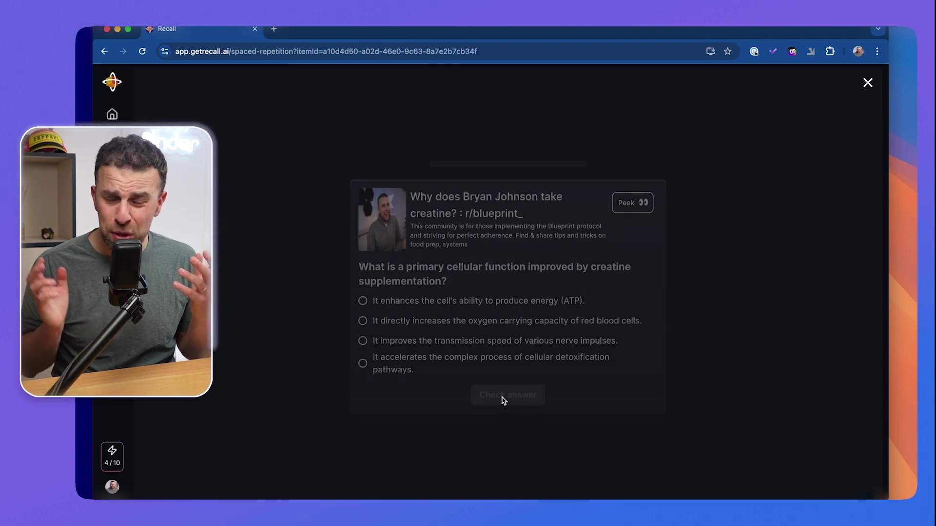
left_click(625, 202)
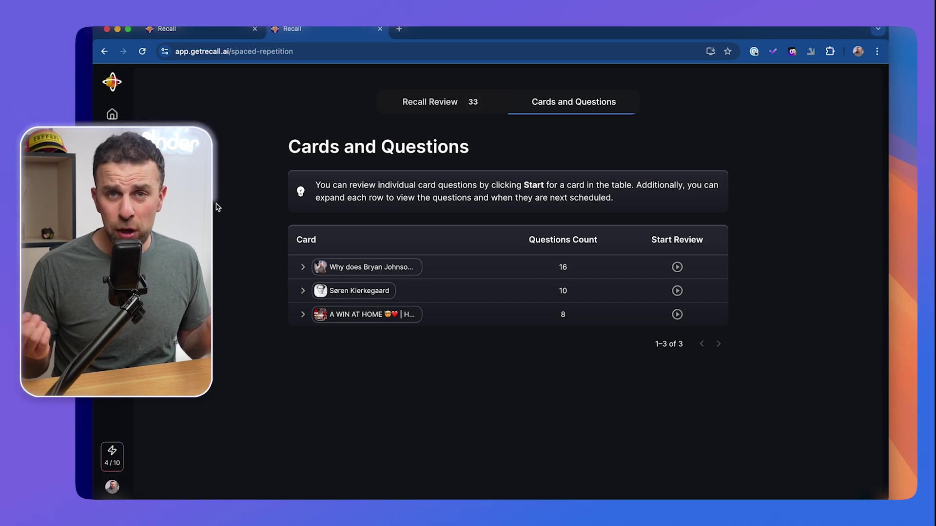
- Take the WEC Imola highlights quiz, answering Ferrari and Imola correctly, up to the driver question
left_click(676, 315)
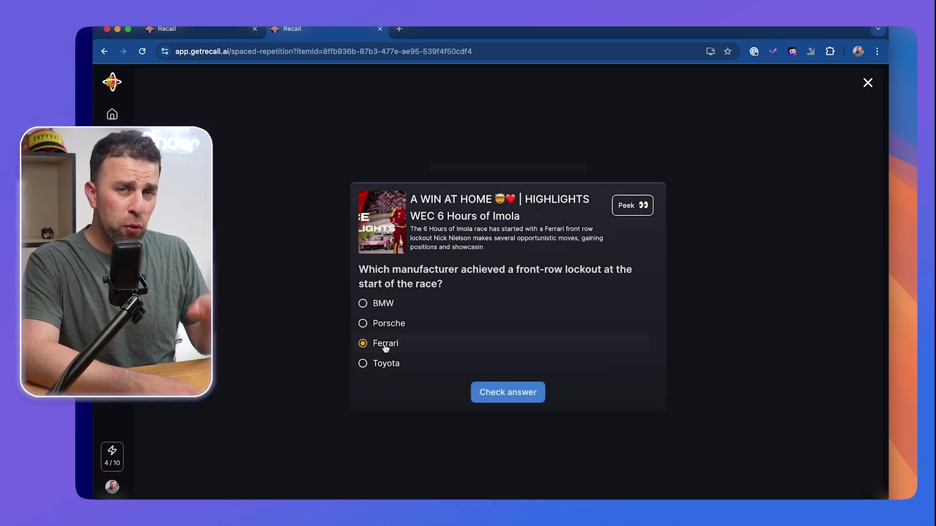
left_click(499, 395)
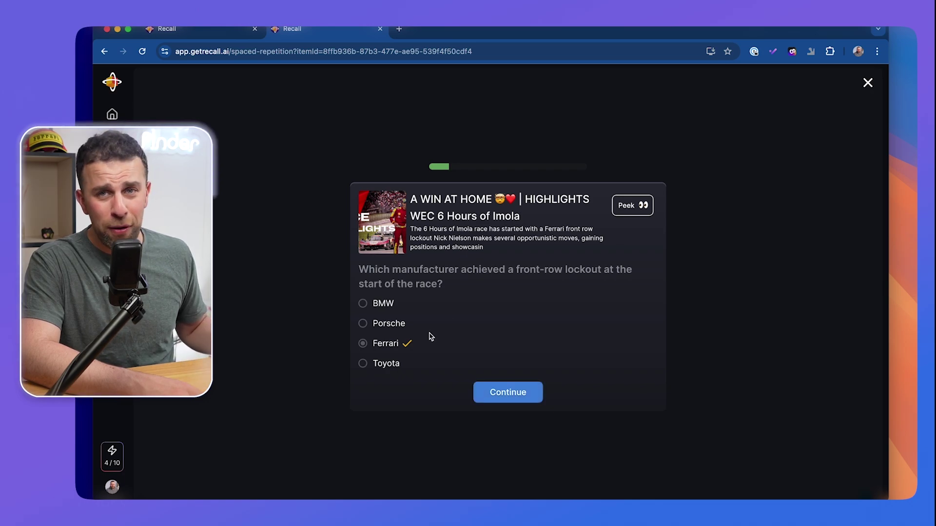
left_click(508, 393)
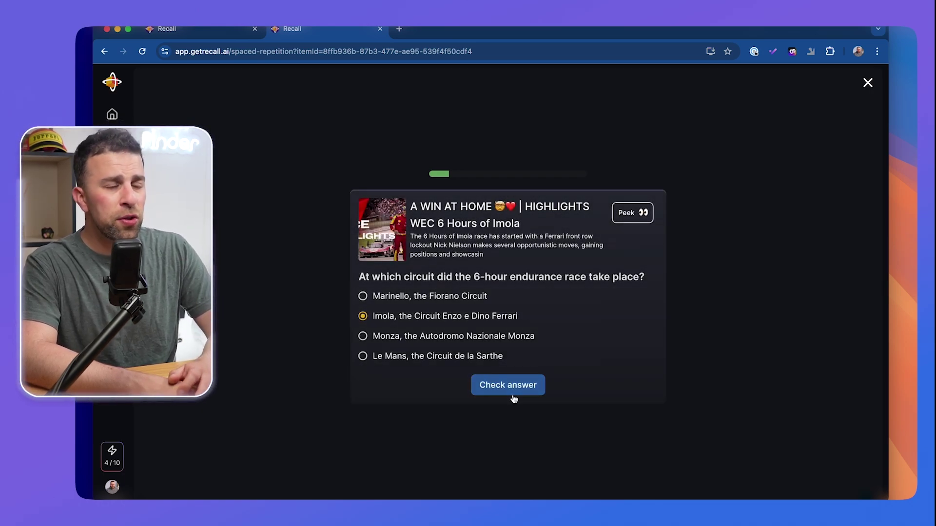
left_click(513, 395)
left_click(508, 387)
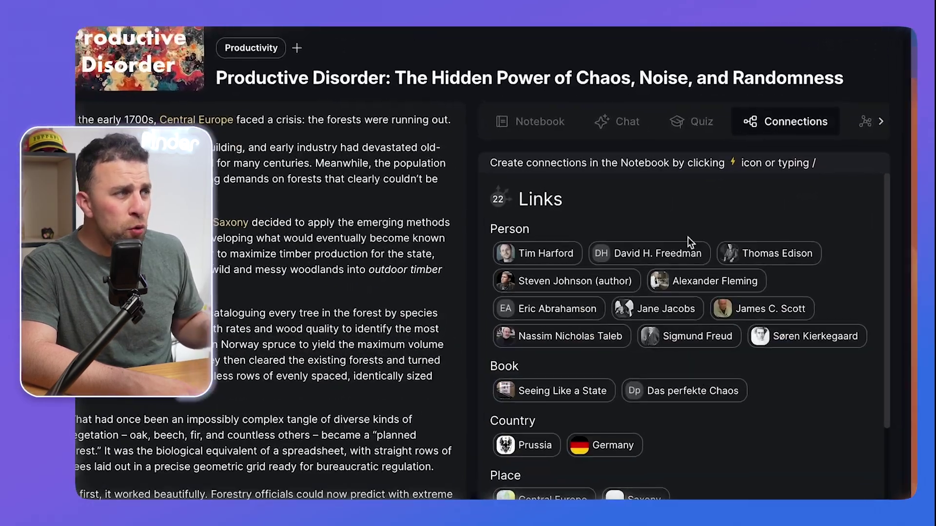
mouse_move(661, 247)
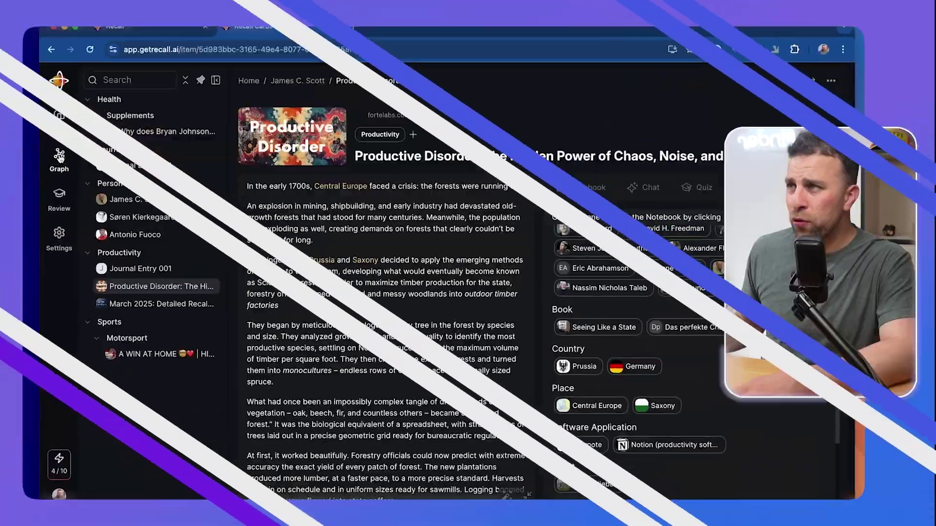
- Browse the knowledge graph of all cards
left_click(59, 155)
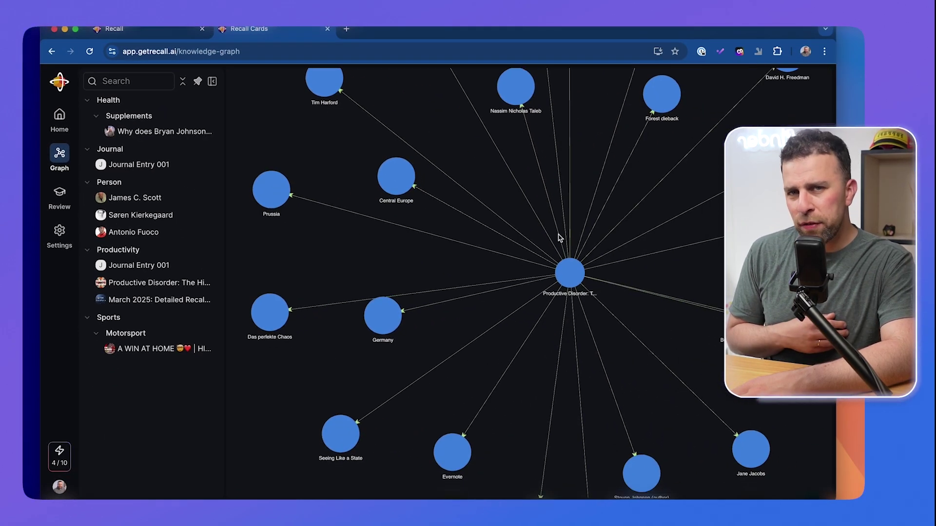
mouse_move(571, 267)
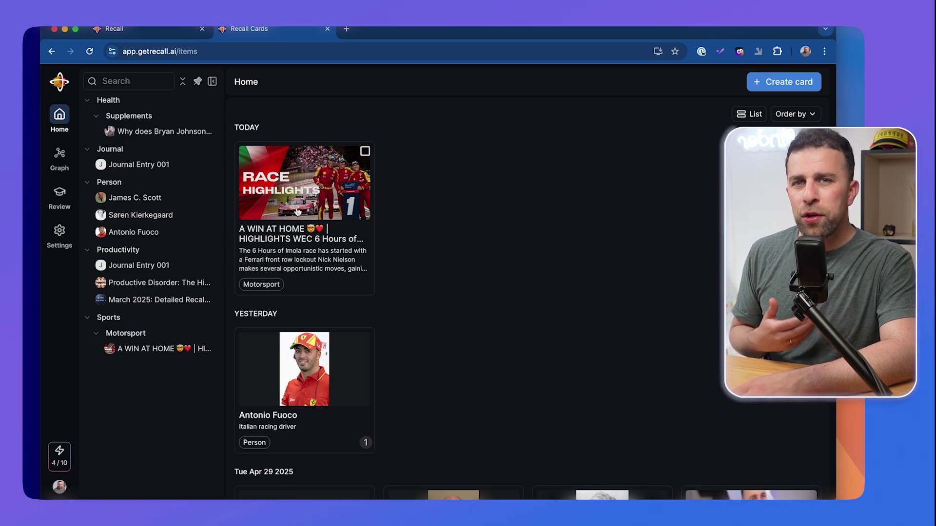
scroll(297, 254, "down", 5)
scroll(298, 254, "up", 5)
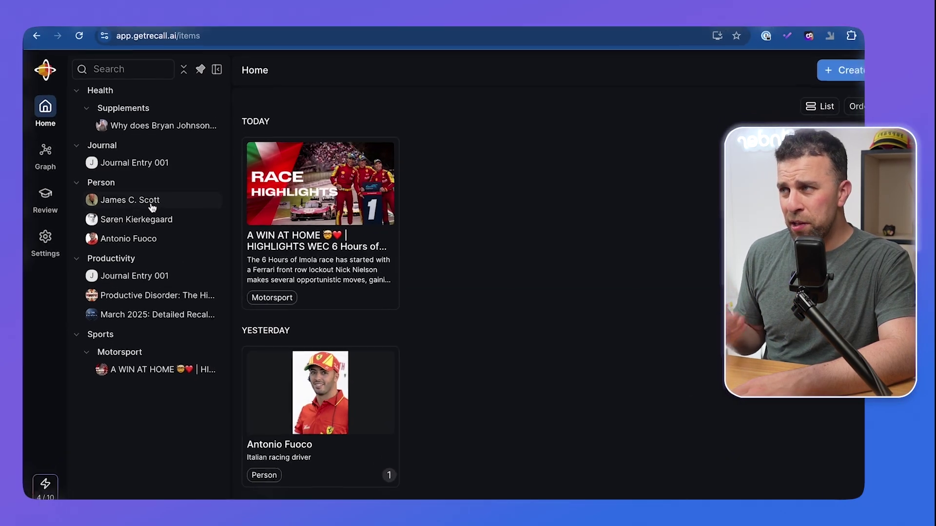
- Open James C. Scott's card and follow its backlink to the Productive Disorder article
left_click(137, 197)
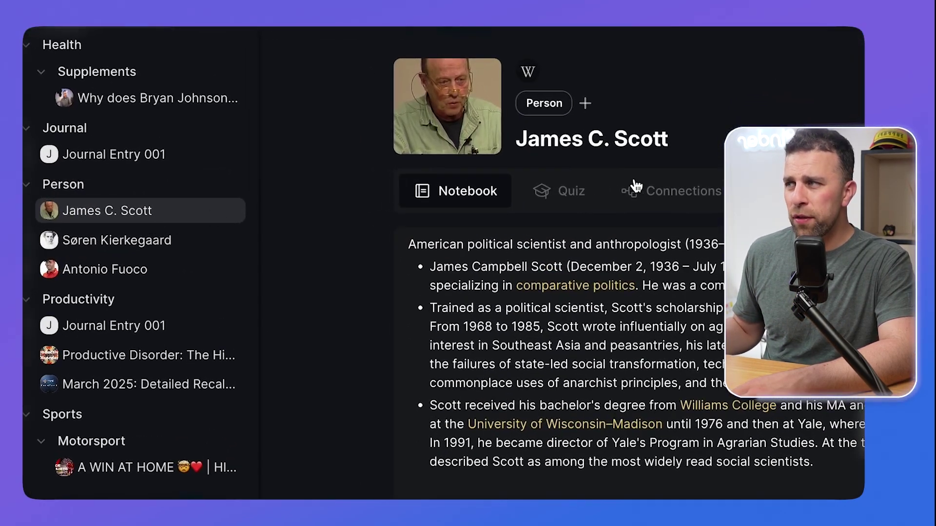
left_click(640, 190)
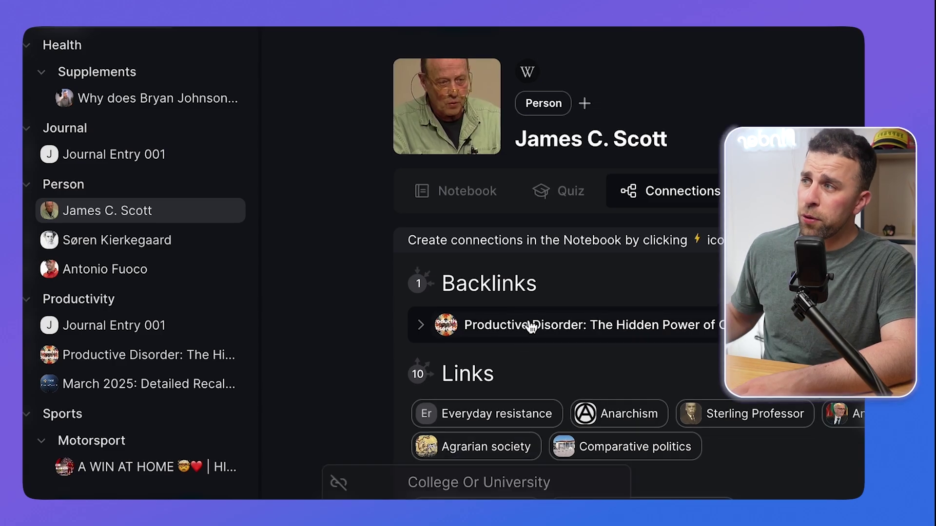
left_click(502, 325)
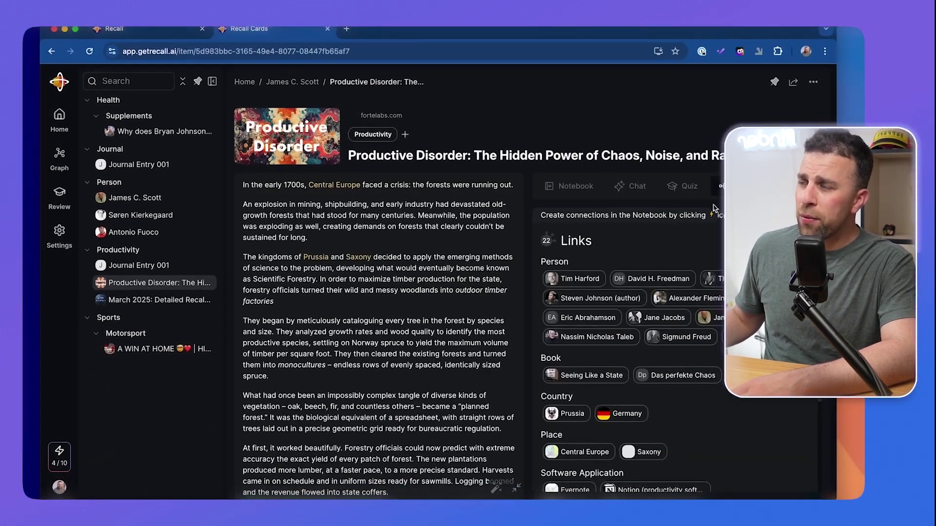
mouse_move(655, 278)
scroll(676, 292, "down", 2)
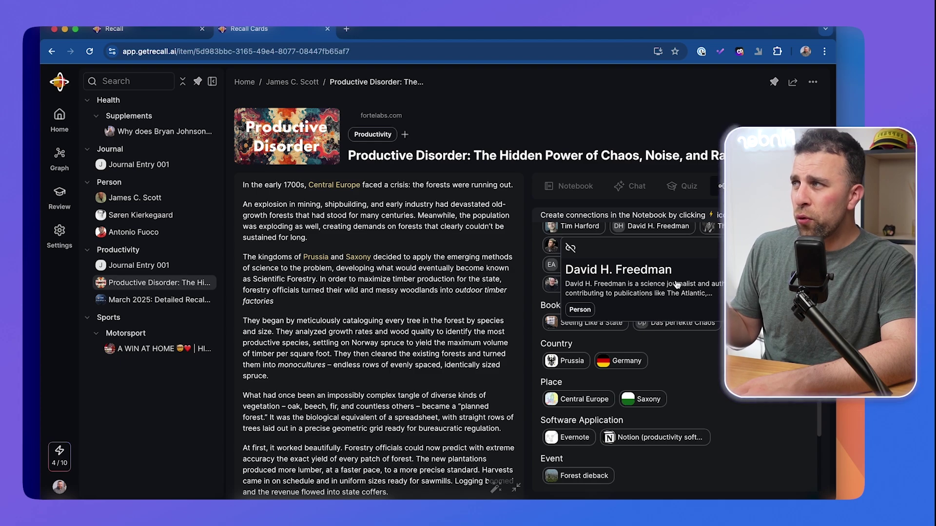
scroll(472, 274, "down", 10)
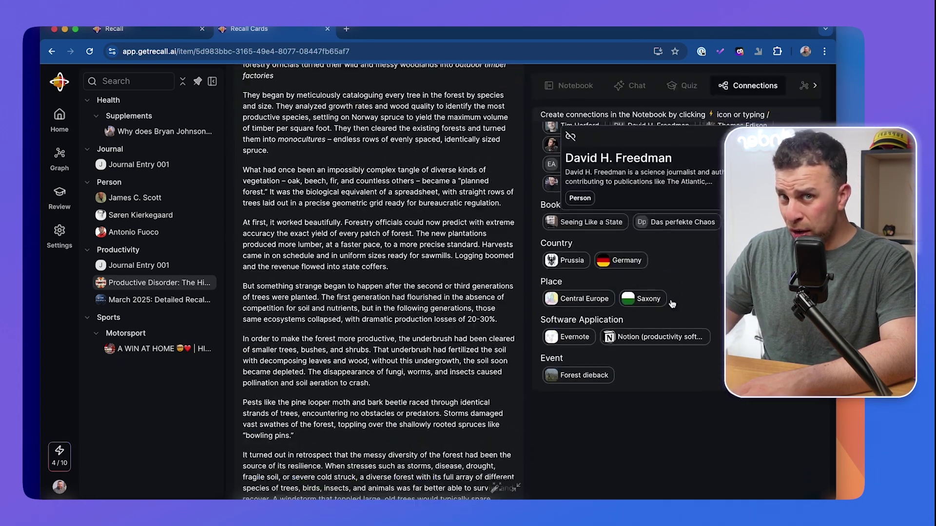
scroll(473, 274, "up", 10)
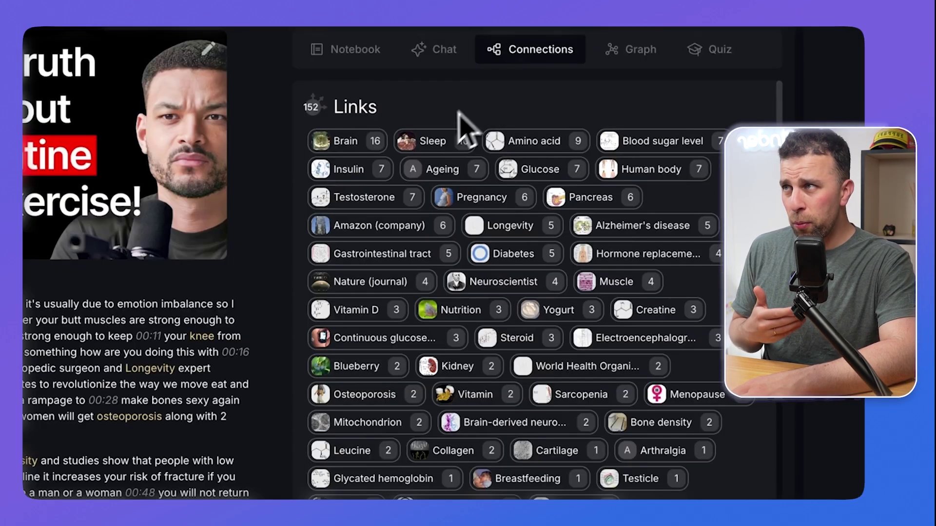
- Show the category tree of cards in the sidebar
mouse_move(439, 144)
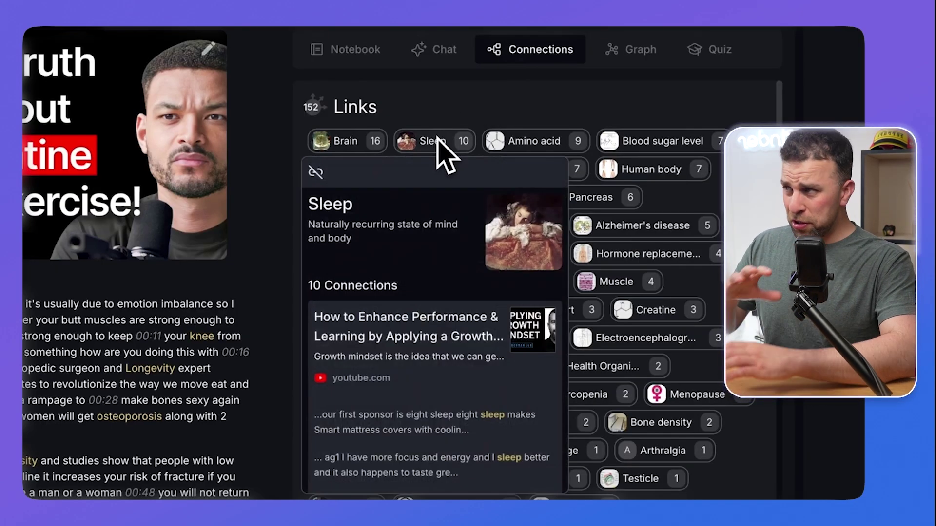
scroll(441, 265, "down", 5)
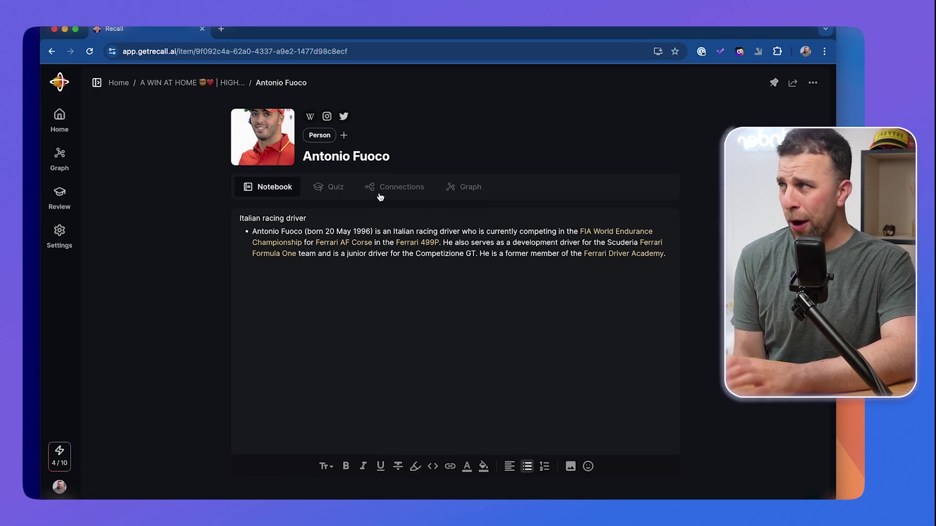
left_click(93, 80)
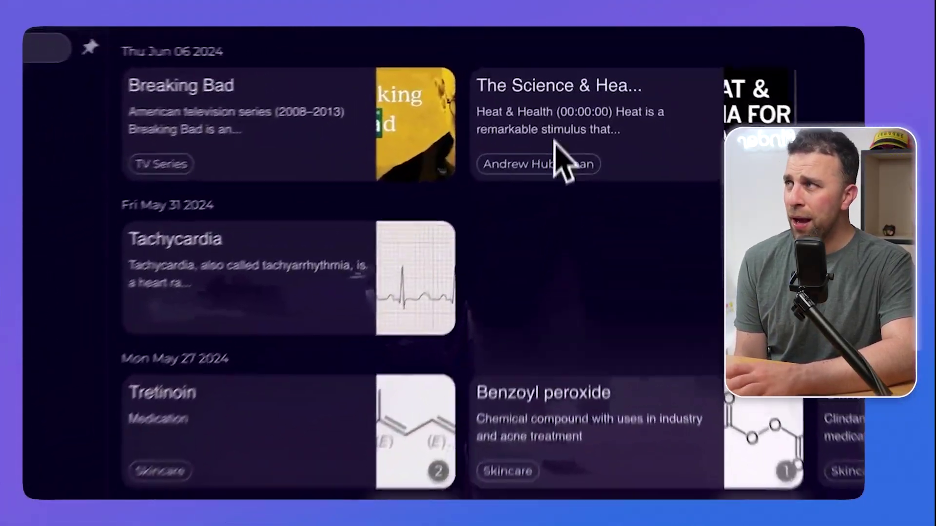
- Open the heat and sauna health card, return to the home list, and reload the app
left_click(546, 117)
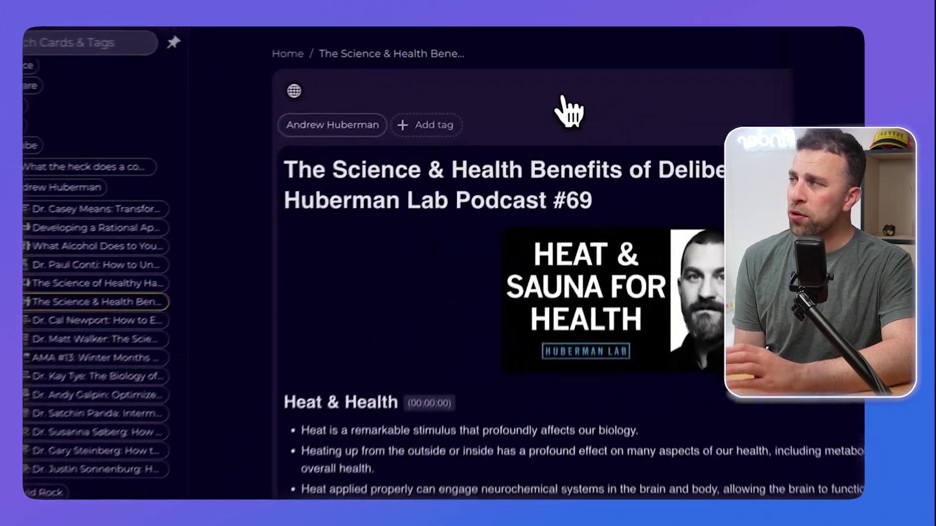
left_click(311, 51)
scroll(141, 190, "up", 10)
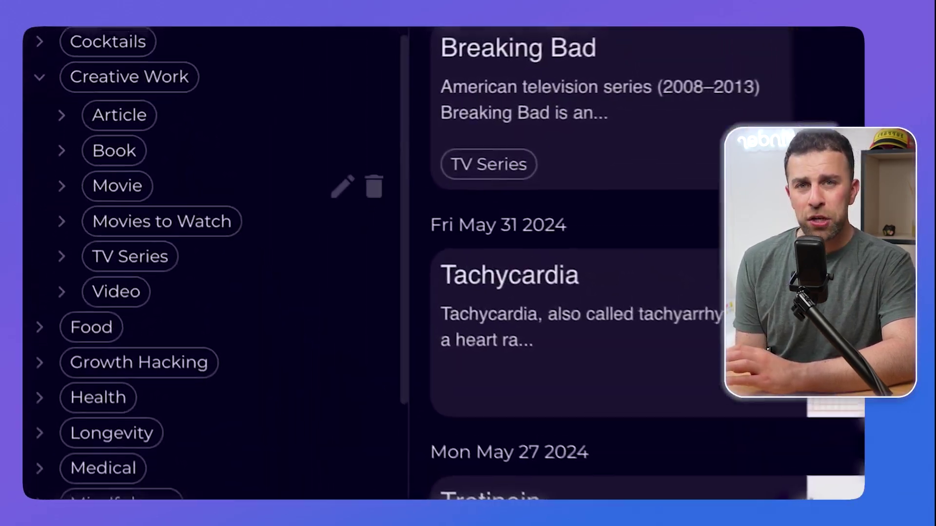
scroll(141, 195, "down", 15)
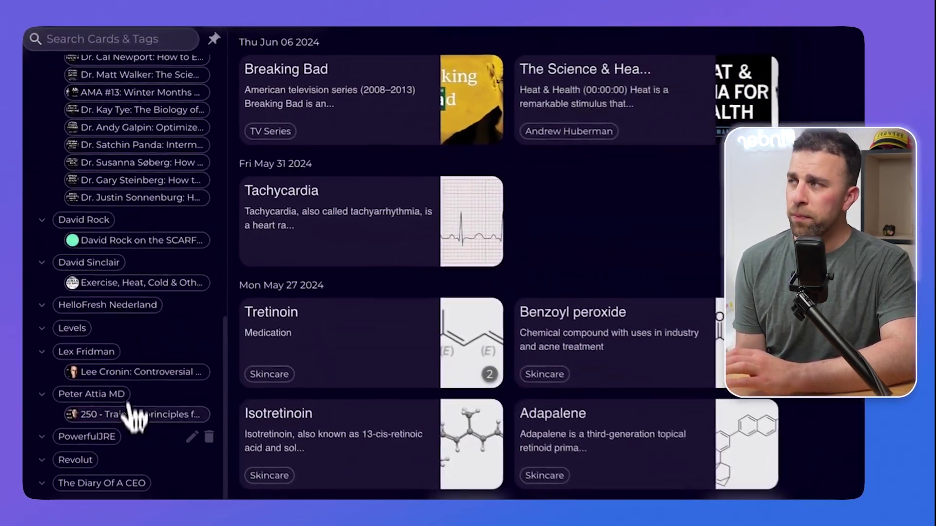
key("F5")
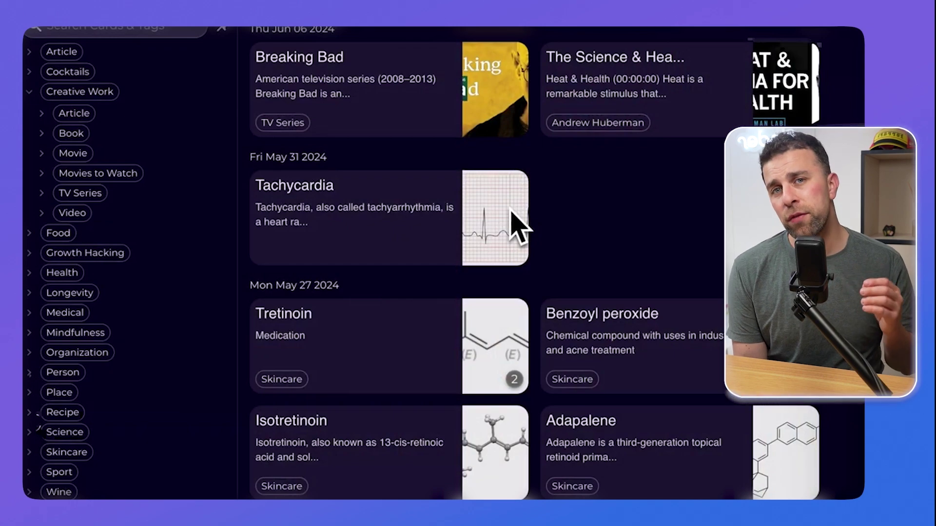
- Filter by the Movie tag, clear it, then filter to the Longevity tag
left_click(73, 154)
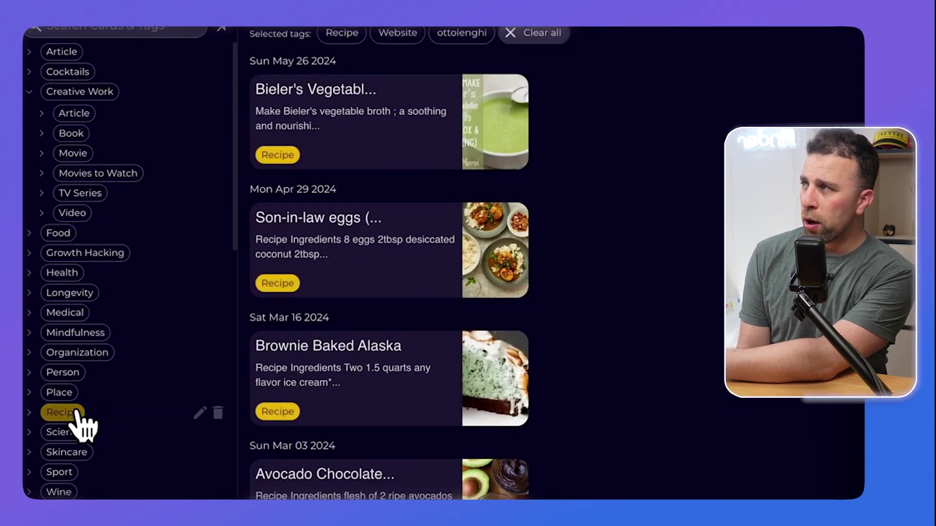
left_click(76, 412)
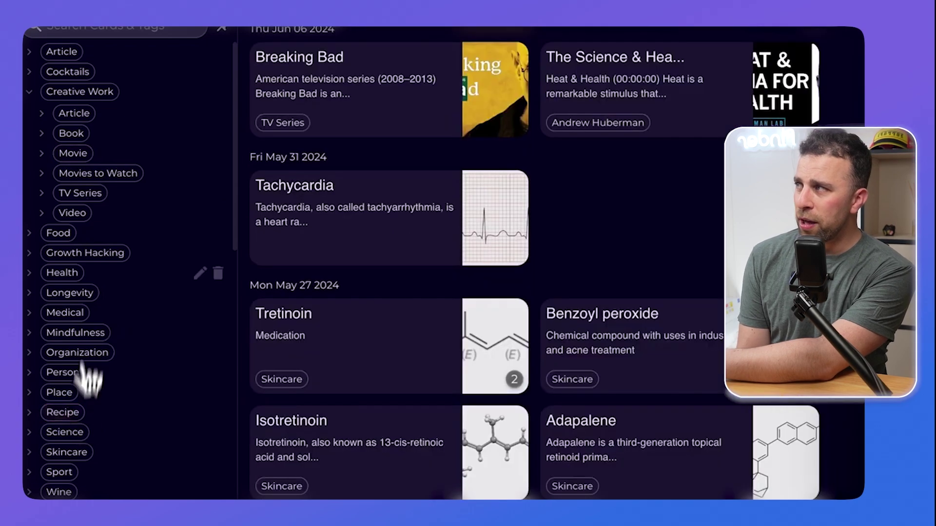
left_click(74, 293)
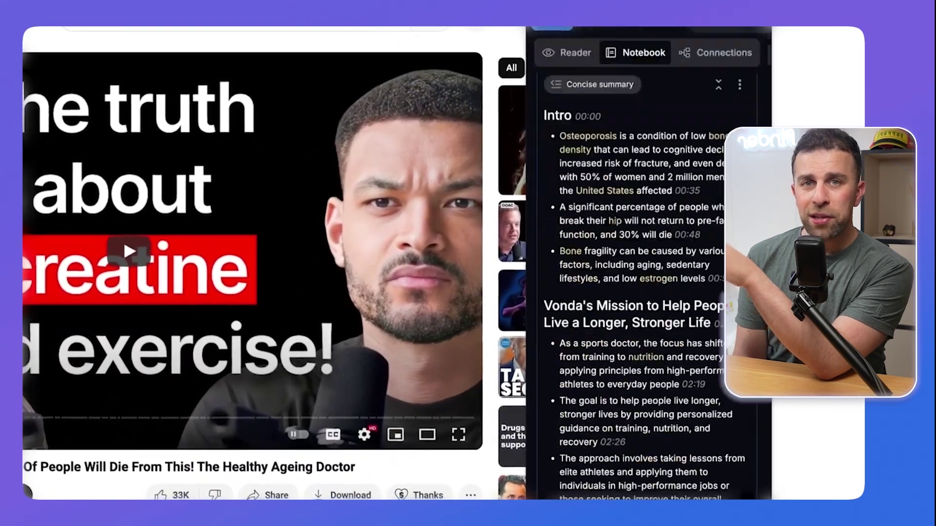
- Jump the video to 09:43 and highlight the bullet about the body changing with age in yellow
scroll(648, 293, "down", 15)
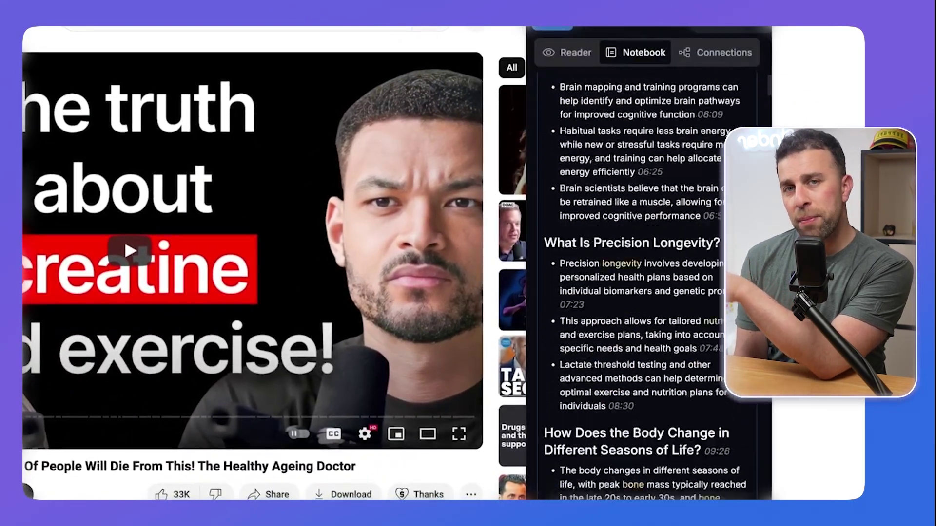
left_click(628, 266)
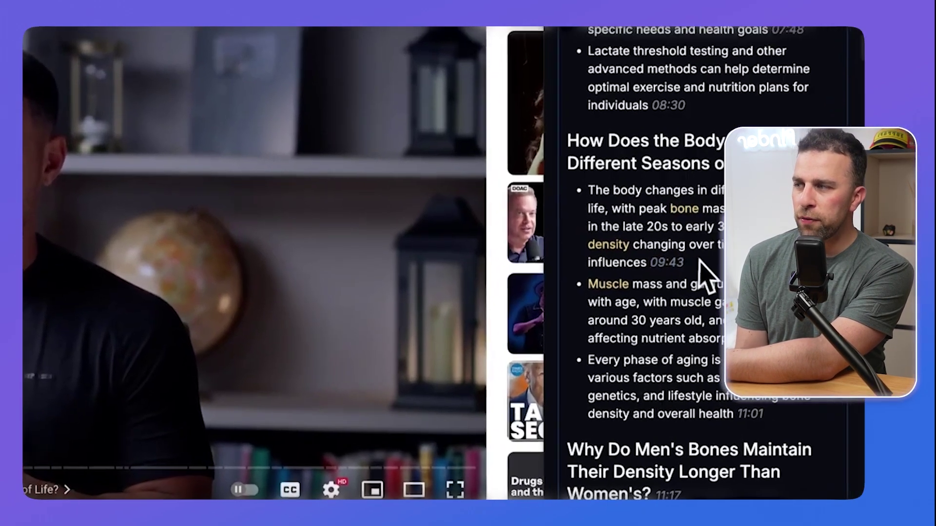
left_click_drag(700, 262, 584, 190)
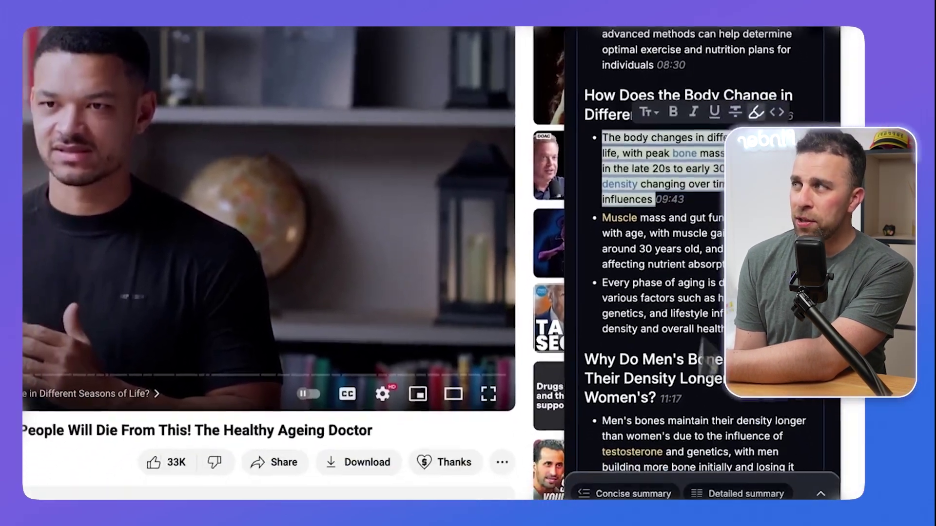
left_click(756, 113)
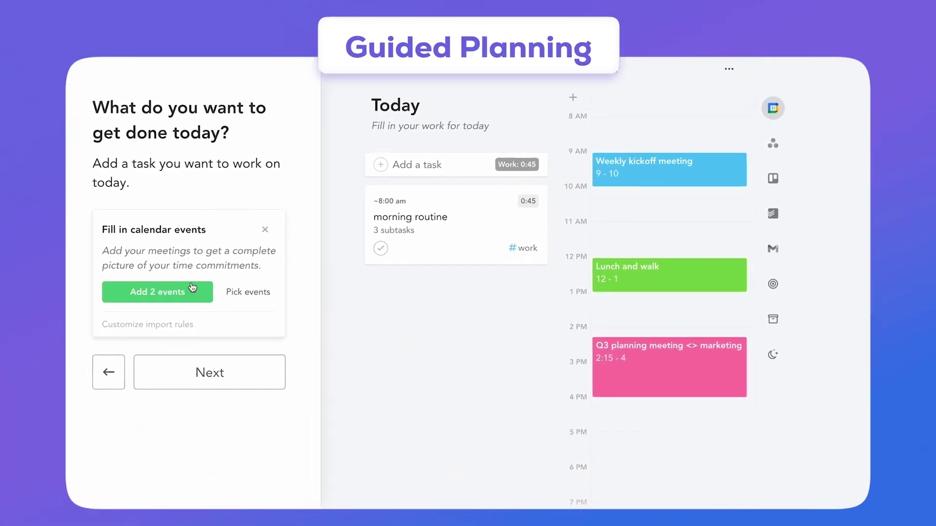
- Add both calendar meetings and the Asana 'write copy' task to today's plan, then show the inbox
left_click(189, 309)
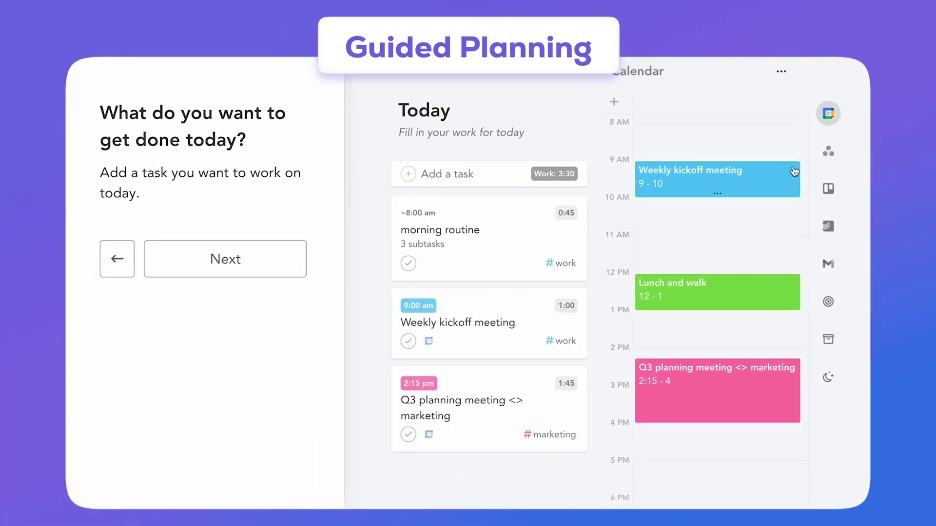
left_click(829, 156)
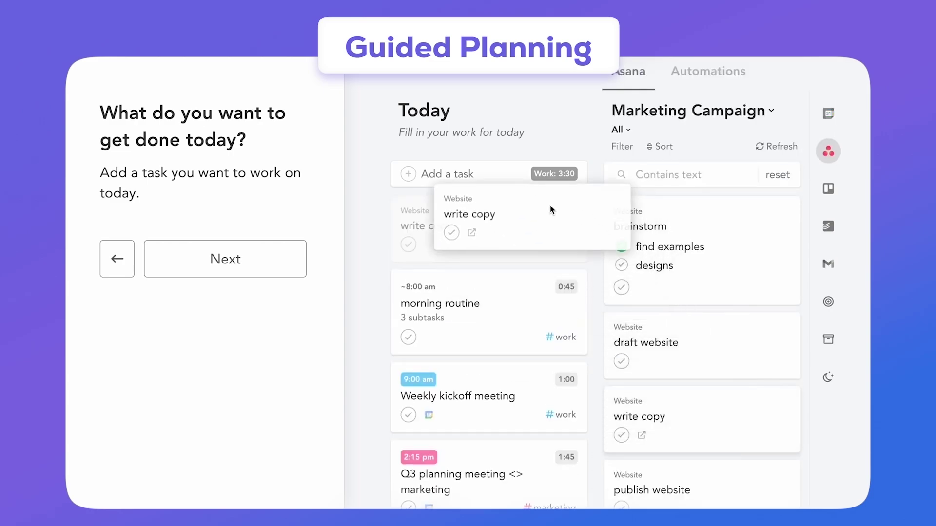
left_click_drag(550, 206, 550, 209)
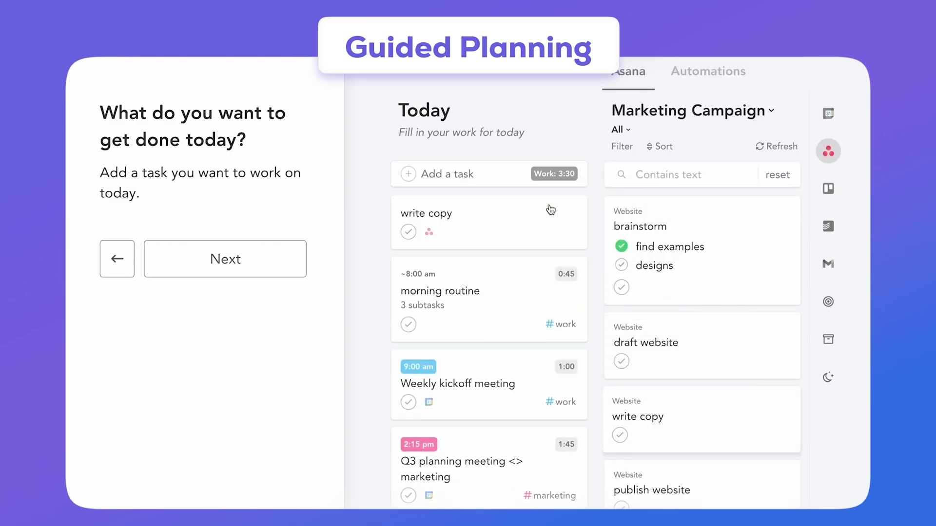
left_click(824, 266)
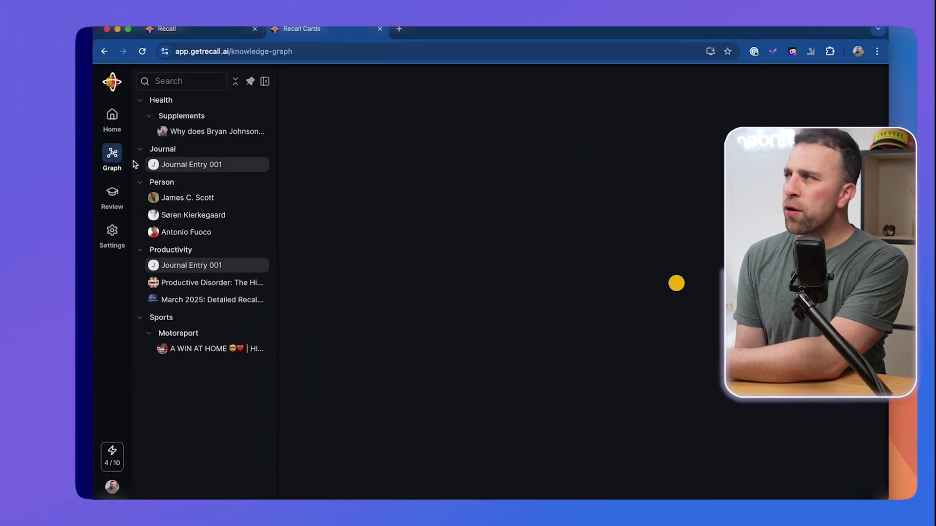
- Open the Journal Entry 001 note from Home and cancel inserting an image
left_click(113, 115)
left_click(201, 267)
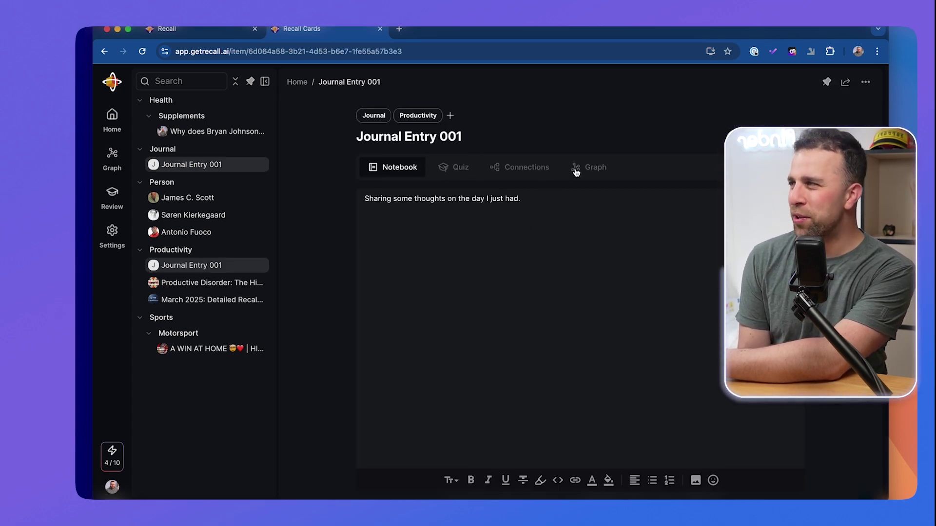
left_click(697, 481)
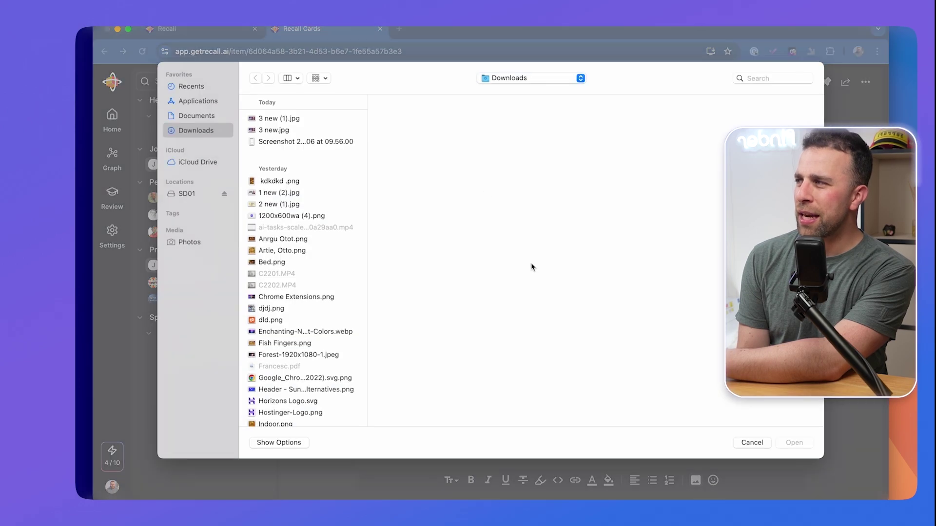
left_click(753, 443)
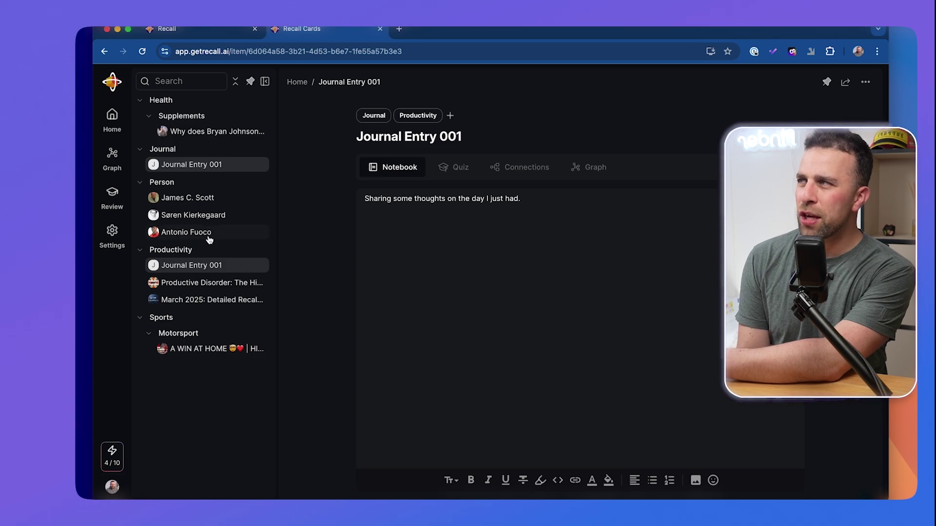
- Bring up the Recall Plus upgrade plans from account settings
left_click(111, 239)
scroll(361, 282, "down", 7)
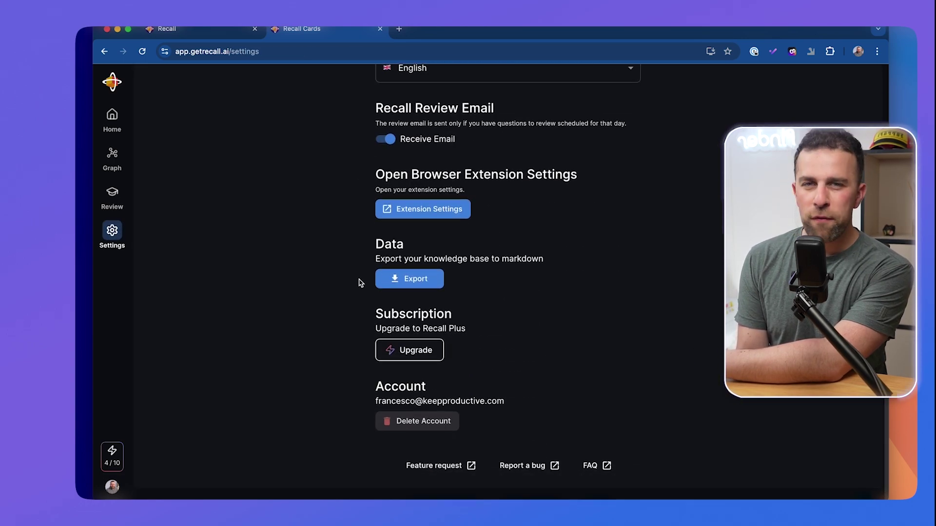
left_click(413, 367)
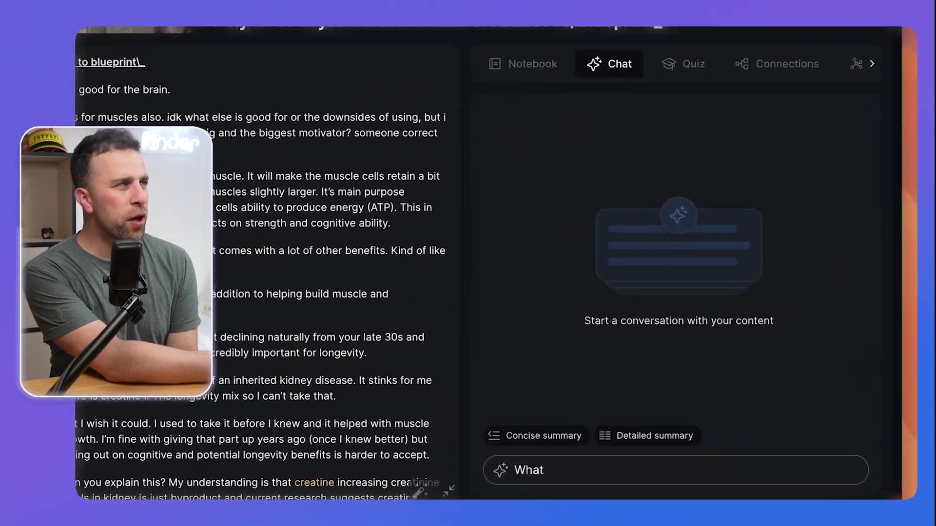
- Ask the creatine card's chat 'Should I be taking creatine?' and read the answer
key("BackSpace")
key("BackSpace")
key("BackSpace")
key("BackSpace")
type("Should I be takin")
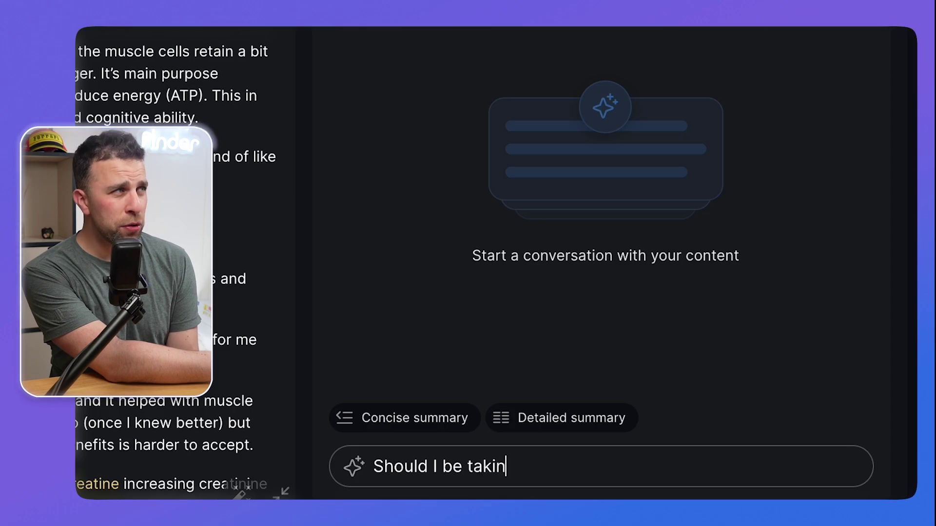
type("g creatine?")
key("Return")
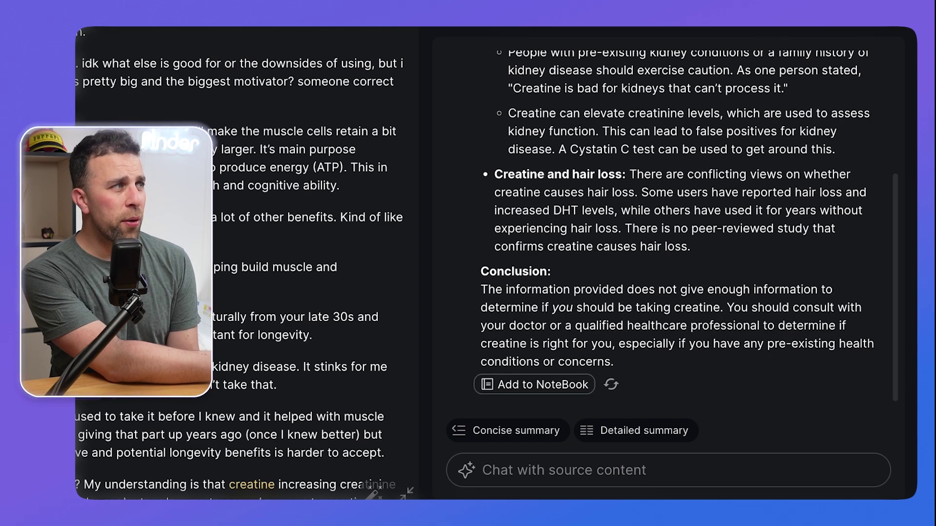
scroll(589, 302, "up", 4)
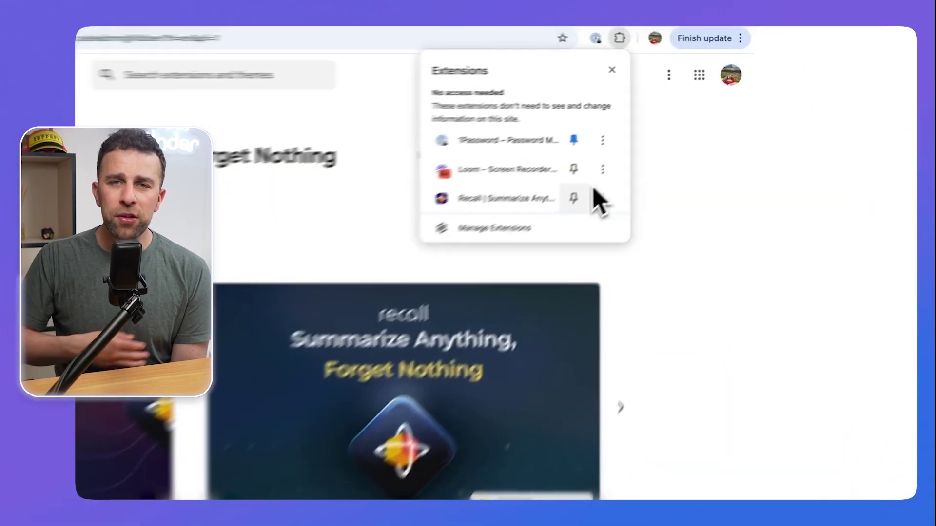
- Pin the Recall extension and generate a detailed summary of the sleep article, then continue the review quiz
left_click(609, 170)
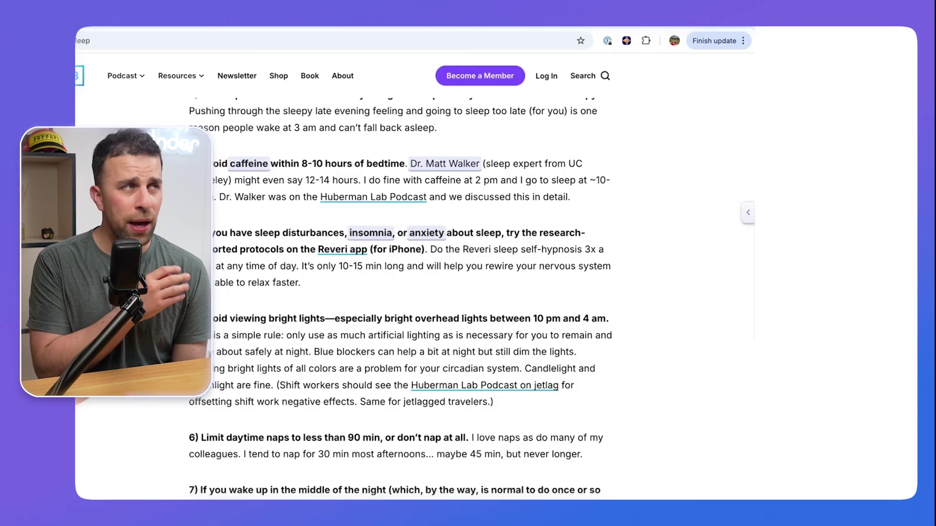
left_click(746, 212)
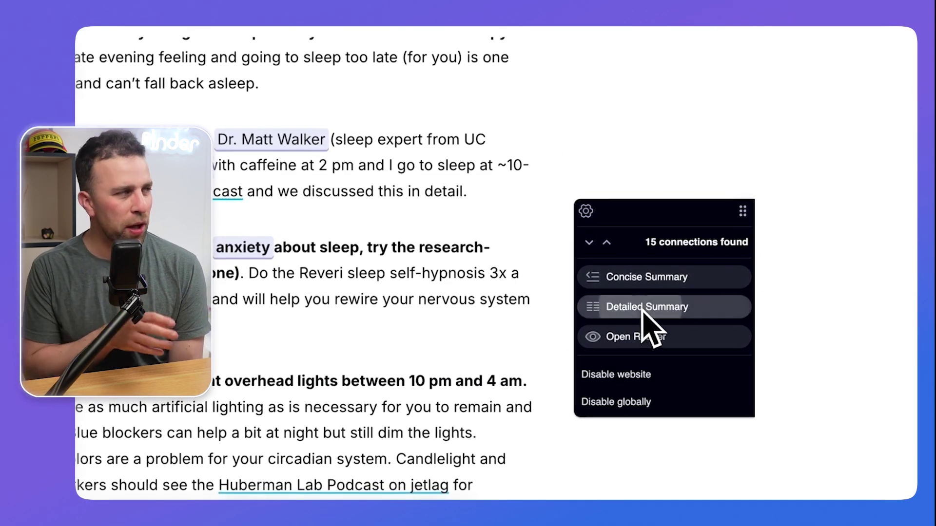
left_click(641, 309)
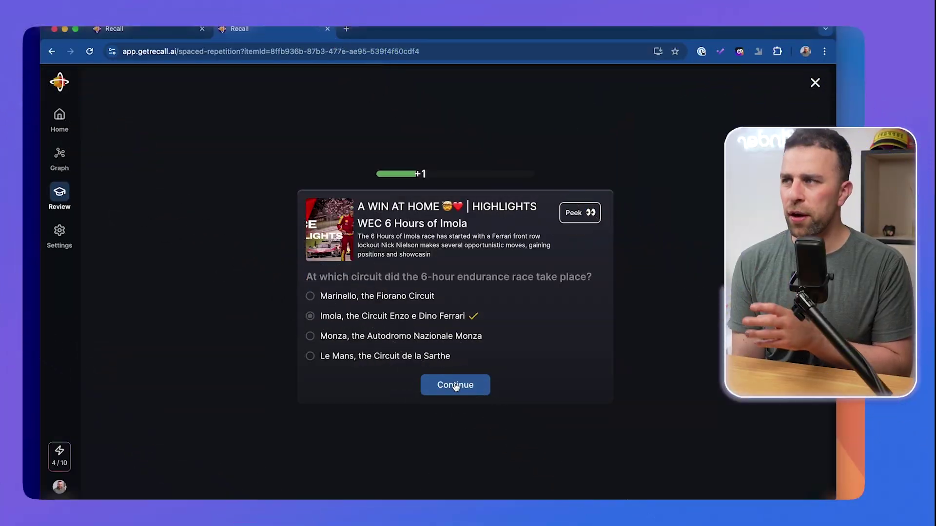
left_click(454, 385)
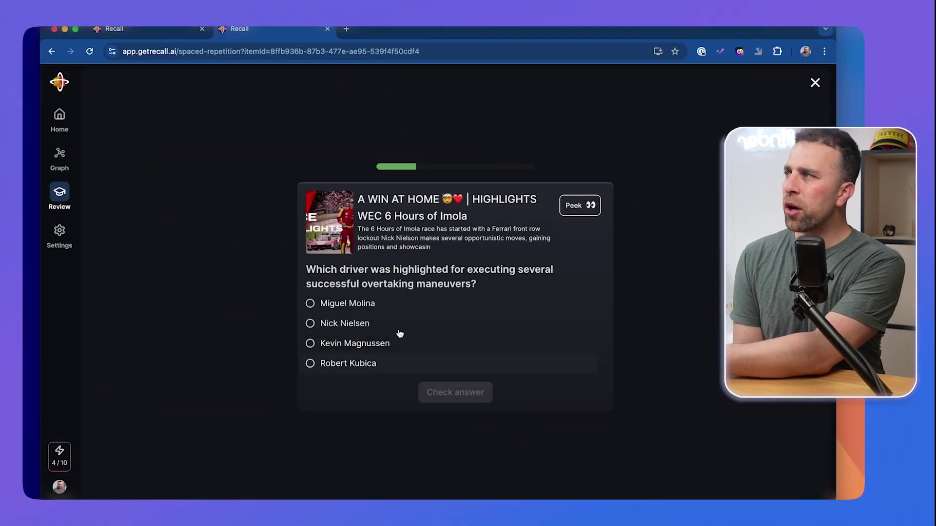
- Return to the Home feed showing the WEC 6 Hours of Imola highlights card
left_click(60, 119)
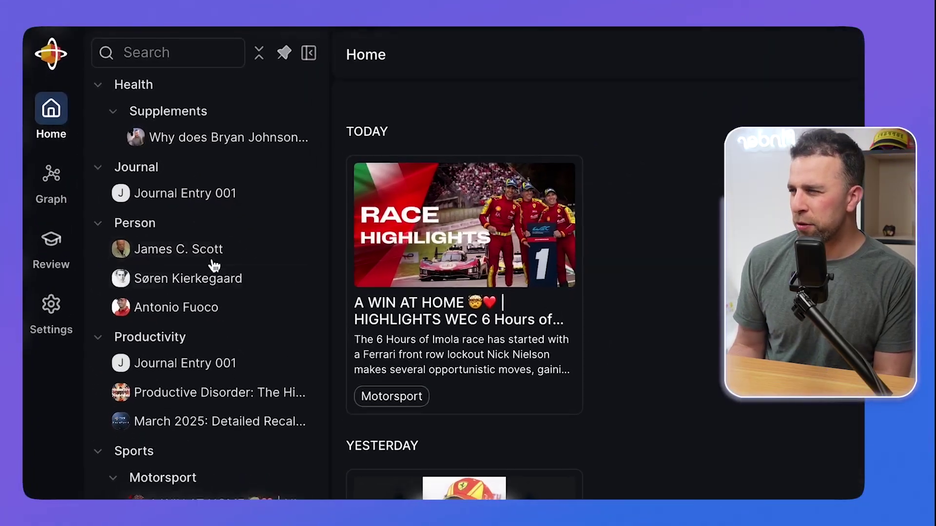
- From the first saved person, open the Productive Disorder backlink and view its Connections
left_click(209, 253)
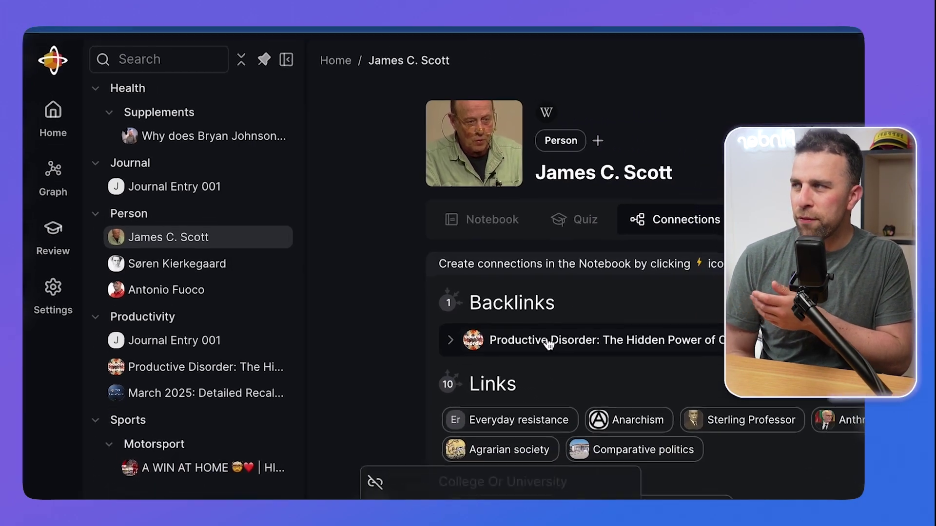
left_click(661, 394)
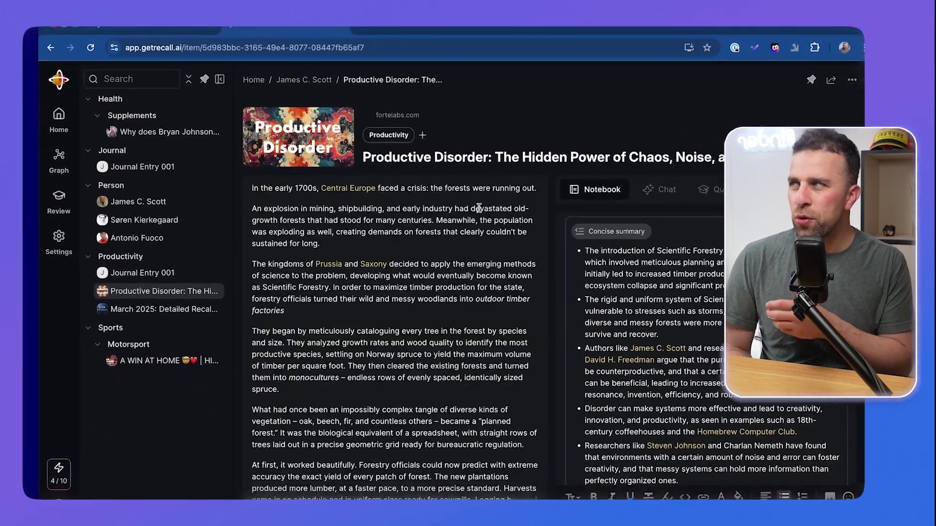
left_click(746, 189)
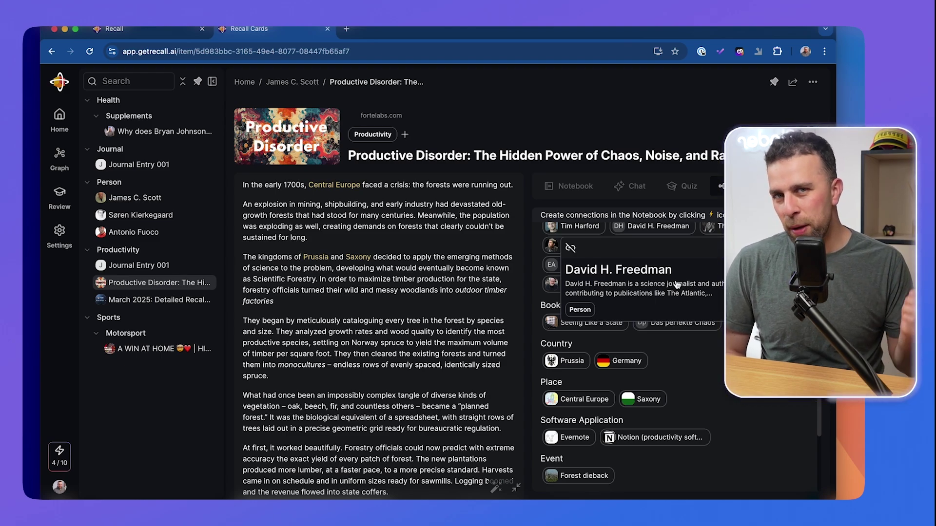
scroll(472, 274, "down", 10)
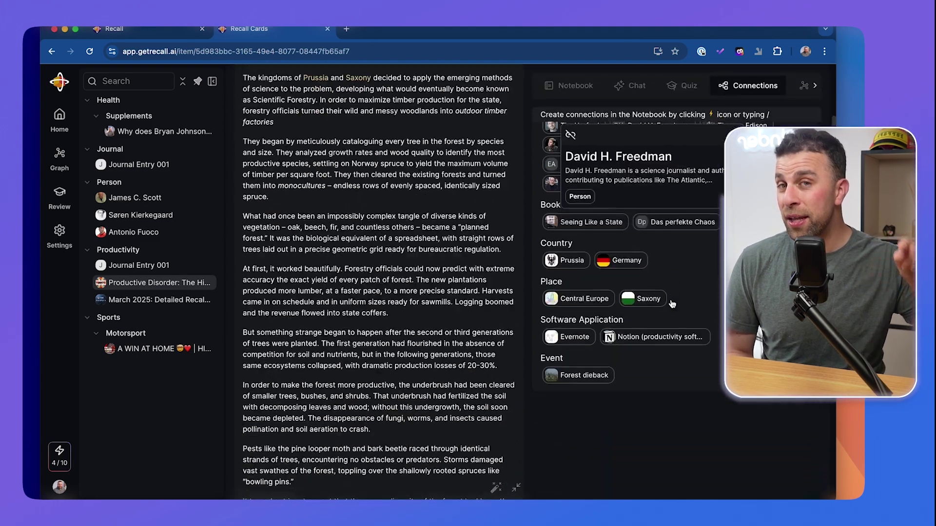
scroll(473, 274, "up", 10)
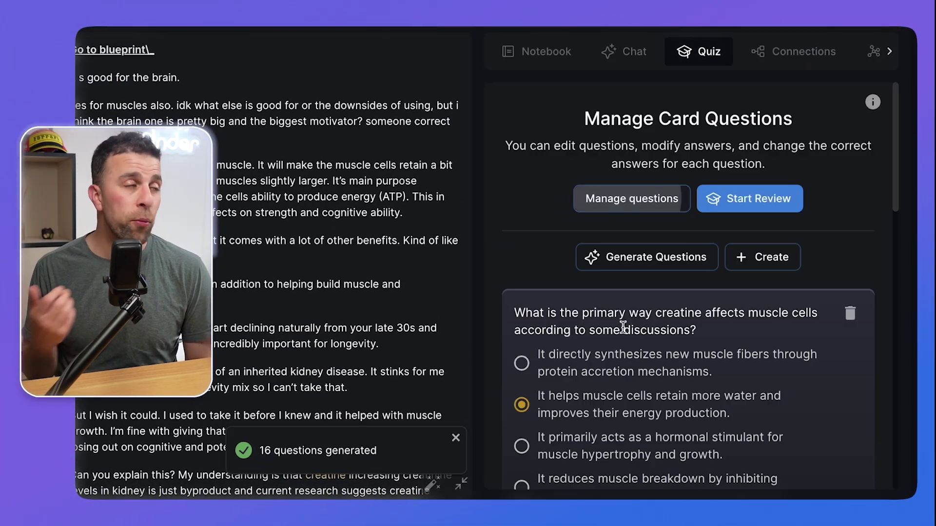
- Start reviewing the 16 generated creatine quiz questions
left_click(750, 199)
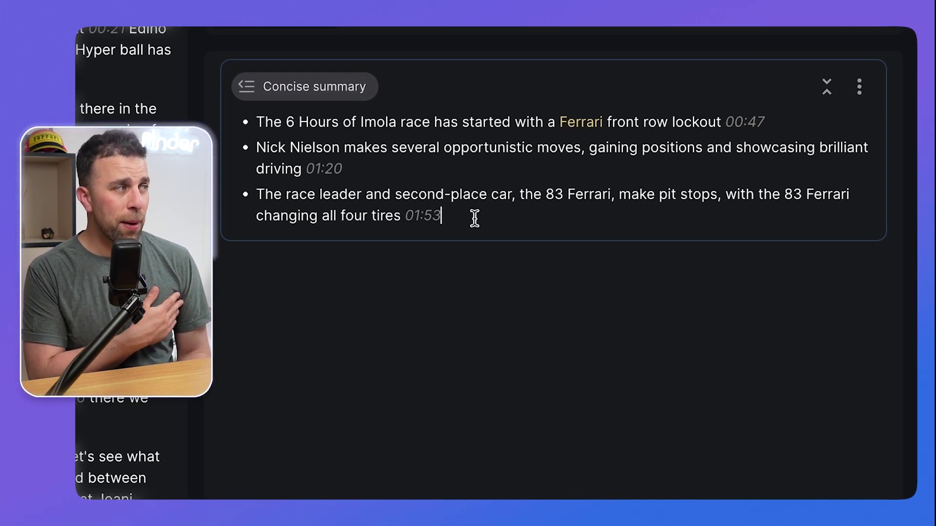
- Add a note line 'This was a brilliant win from Ferrari' below the Imola summary
key("Return")
key("Return")
key("BackSpace")
key("BackSpace")
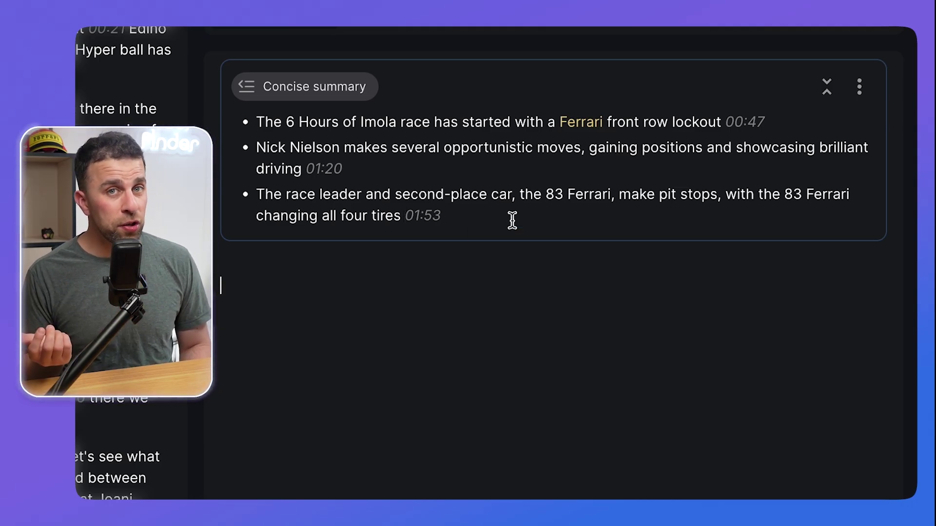
type("This ")
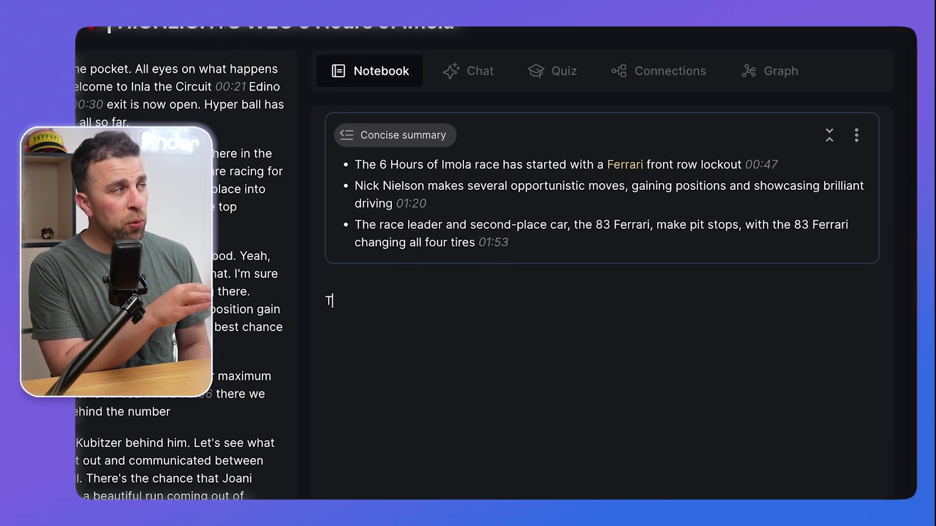
type("was a bri")
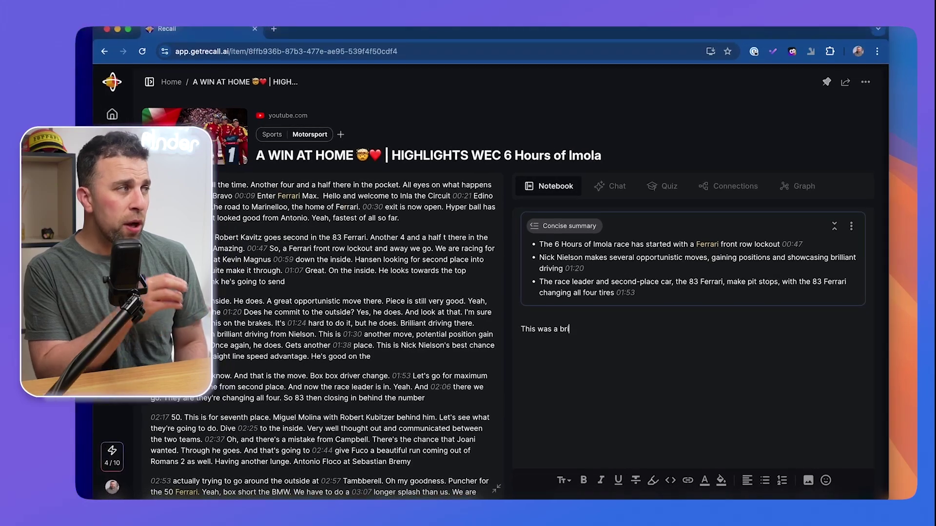
type("lliant win from Fe")
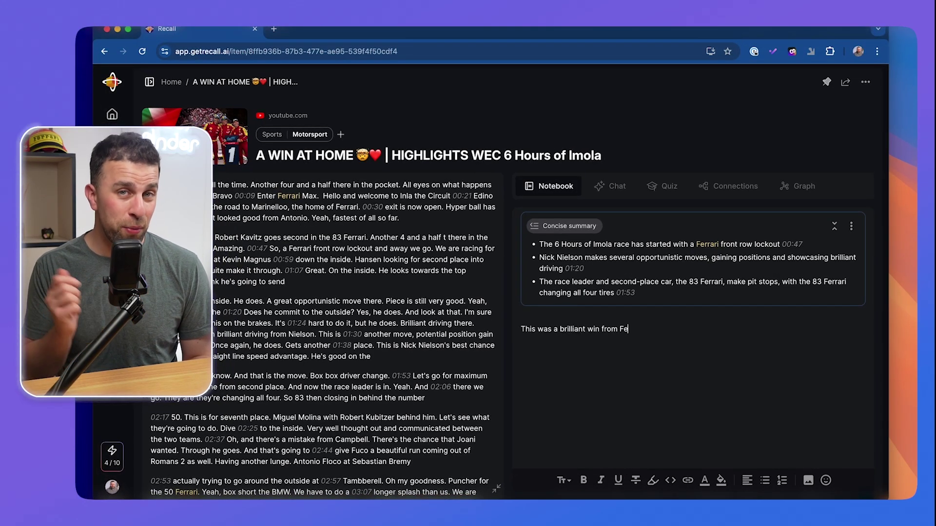